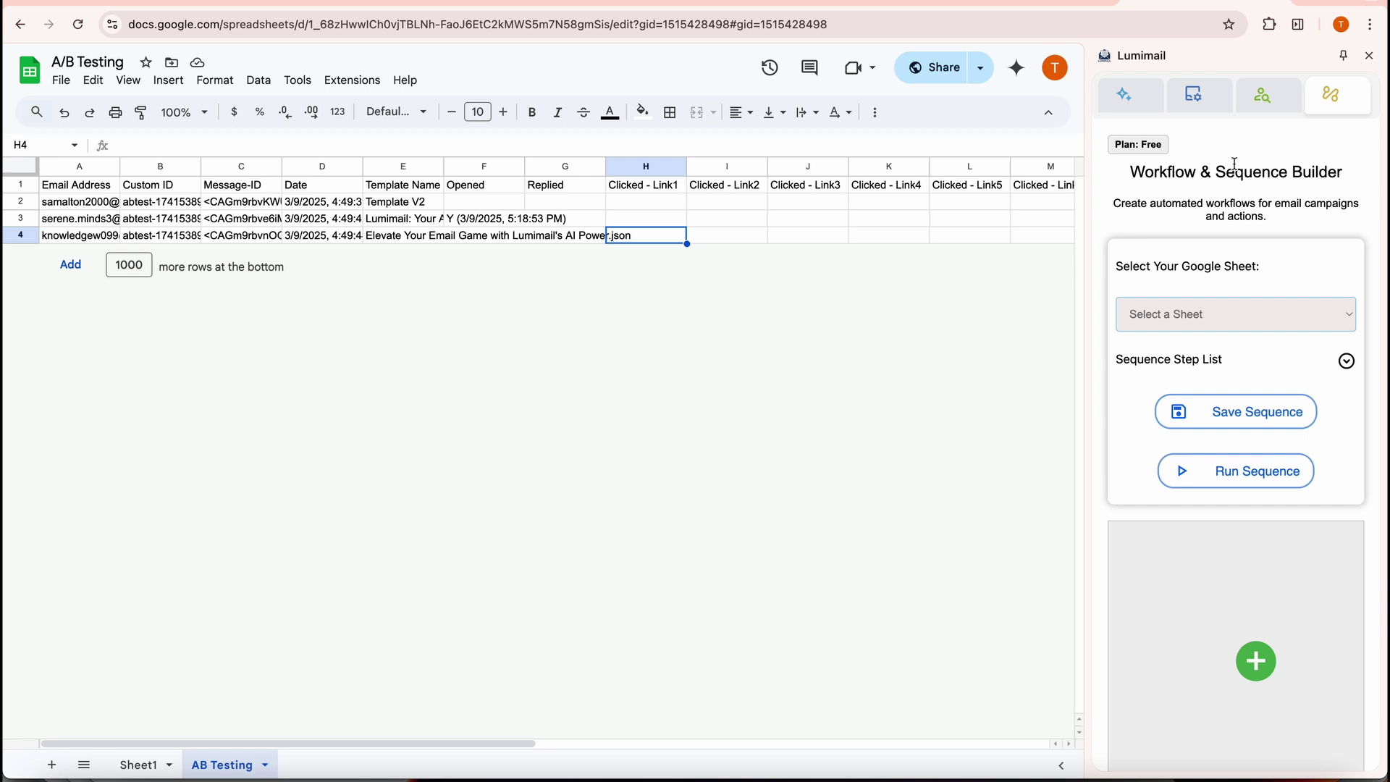
- Select Lumimail Contact List as the sequence's Google Sheet and start its first step with the type Send Email
left_click(1200, 318)
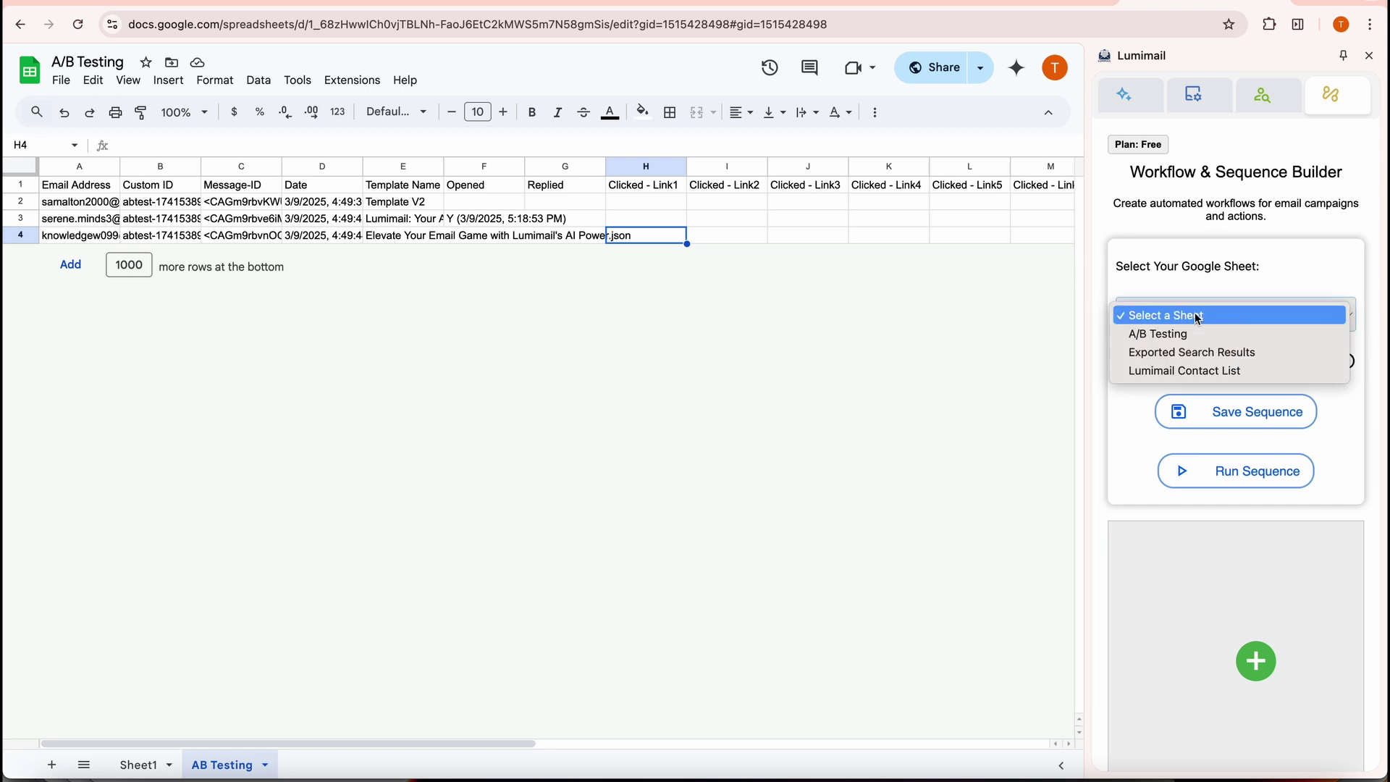
left_click(1179, 372)
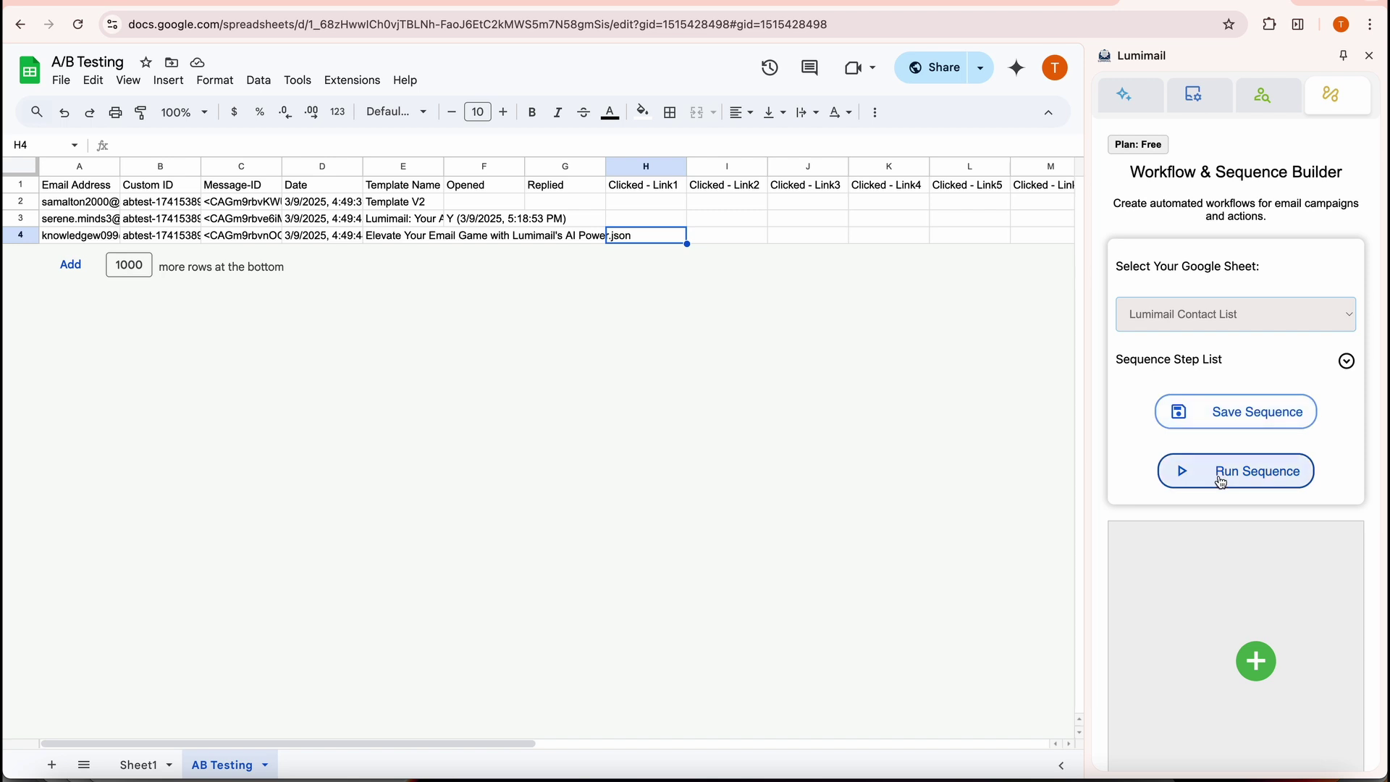
scroll(1221, 481, "down", 3)
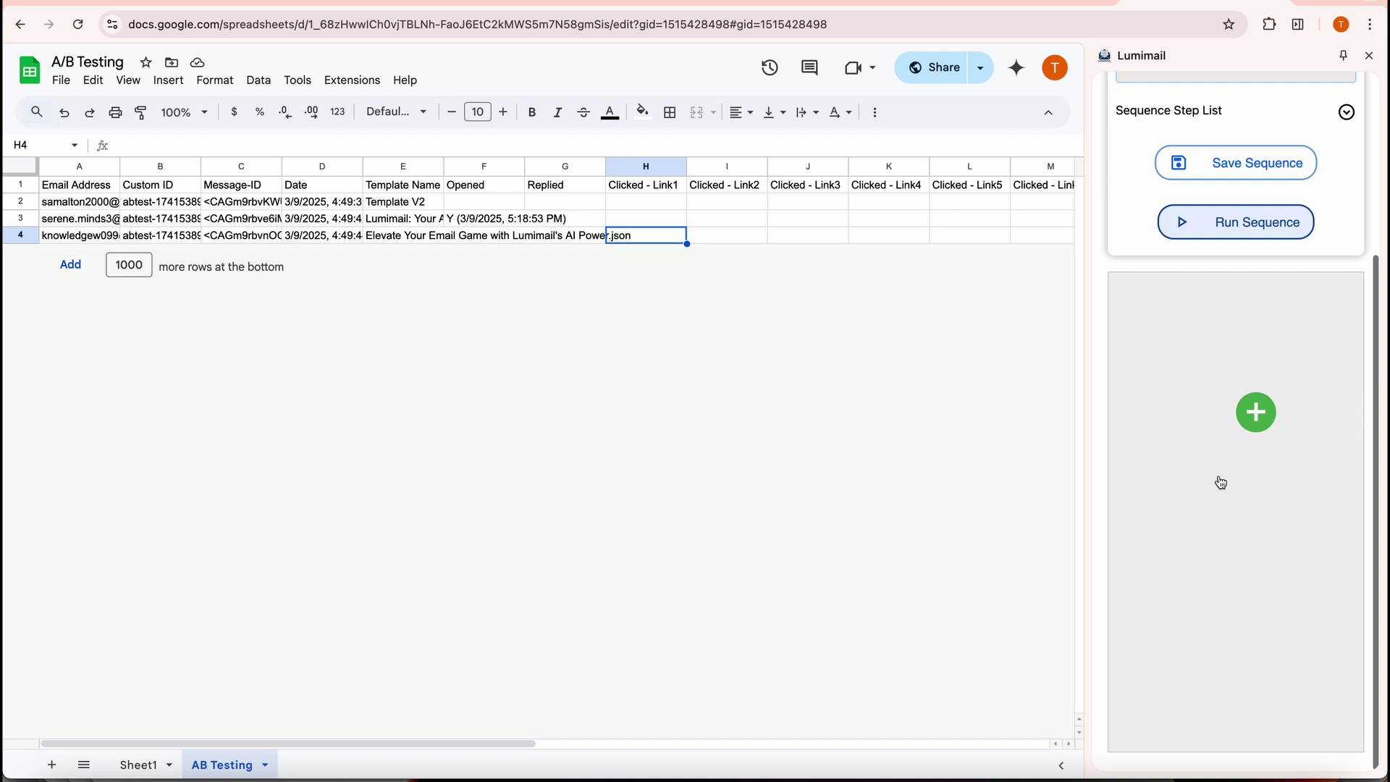
left_click(1256, 419)
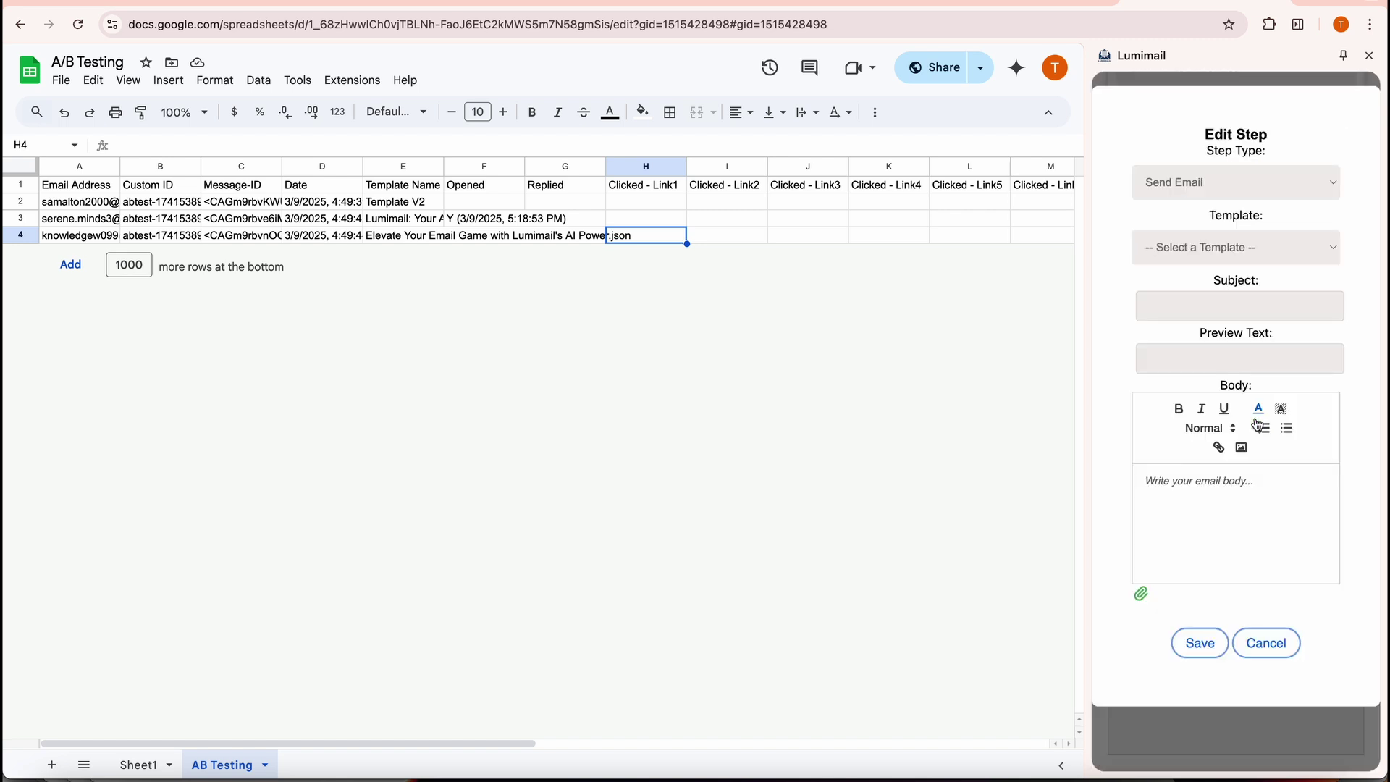
left_click(1236, 183)
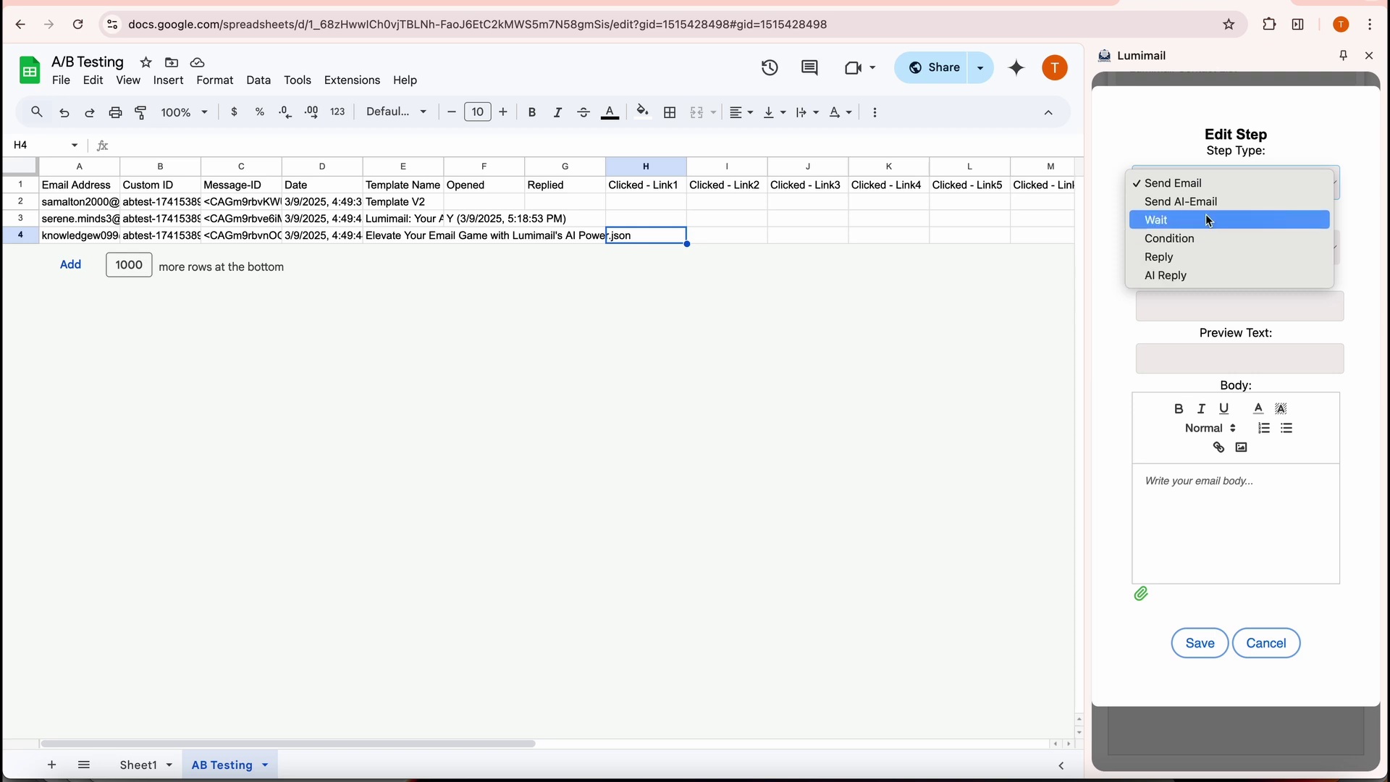
left_click(1214, 186)
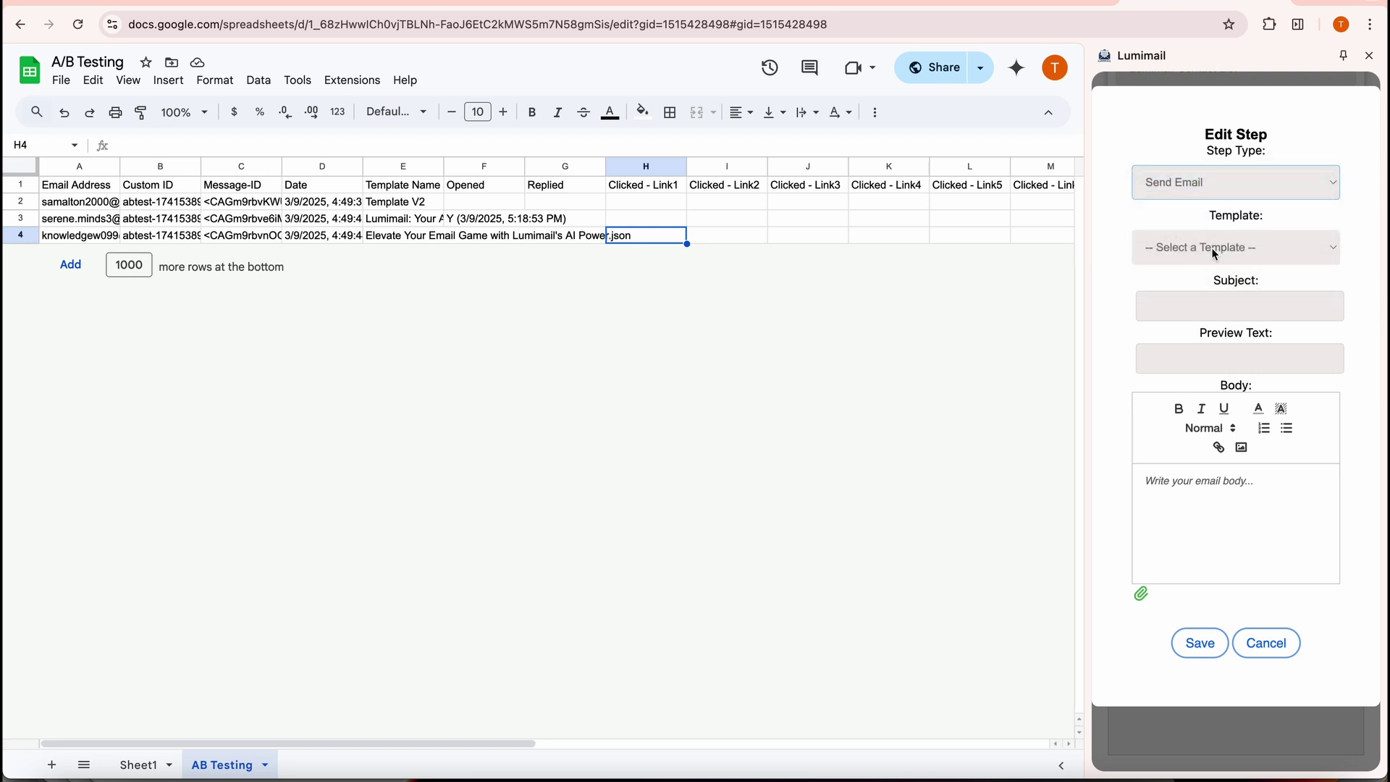
- Apply the template "Elevate Your Email Game with Lumimail's AI Power.json" to the email step, review its body, and save the step
left_click(1214, 250)
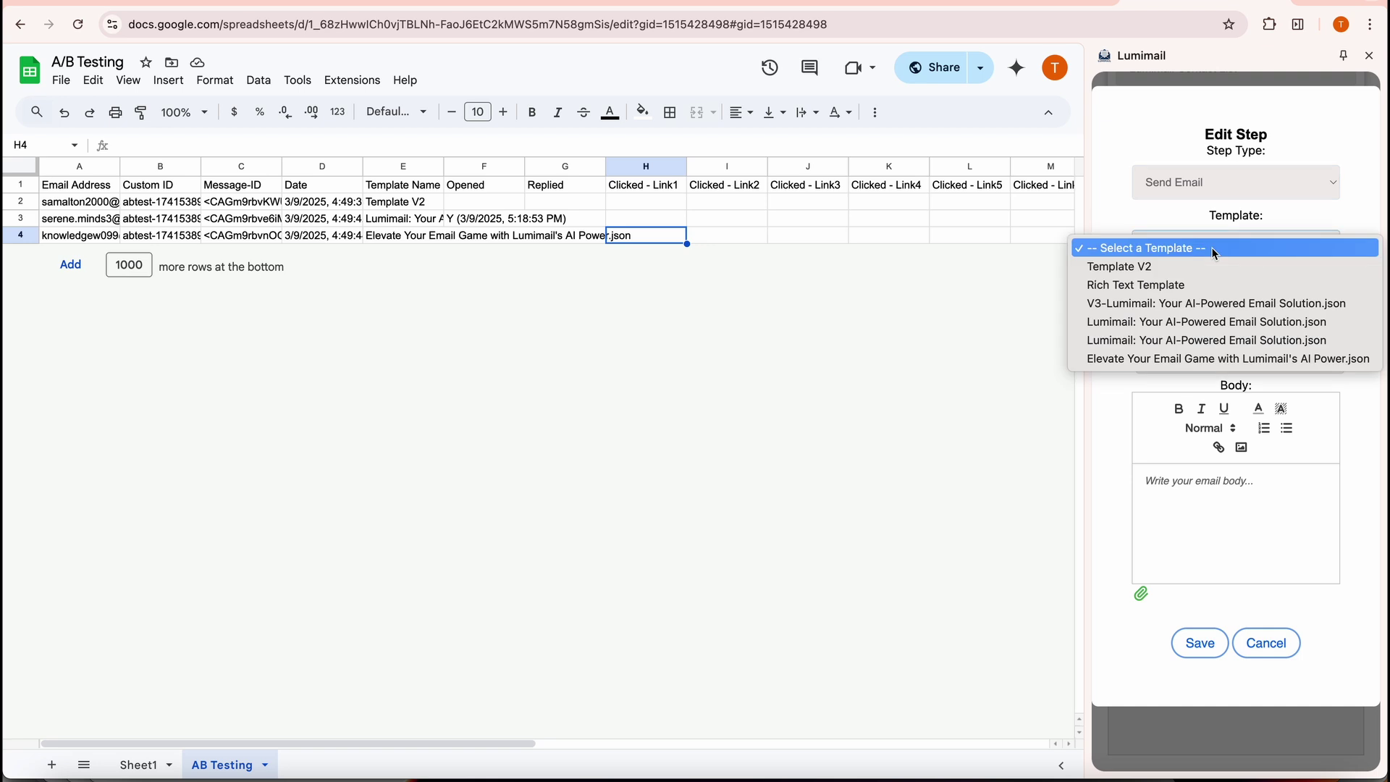
left_click(1169, 358)
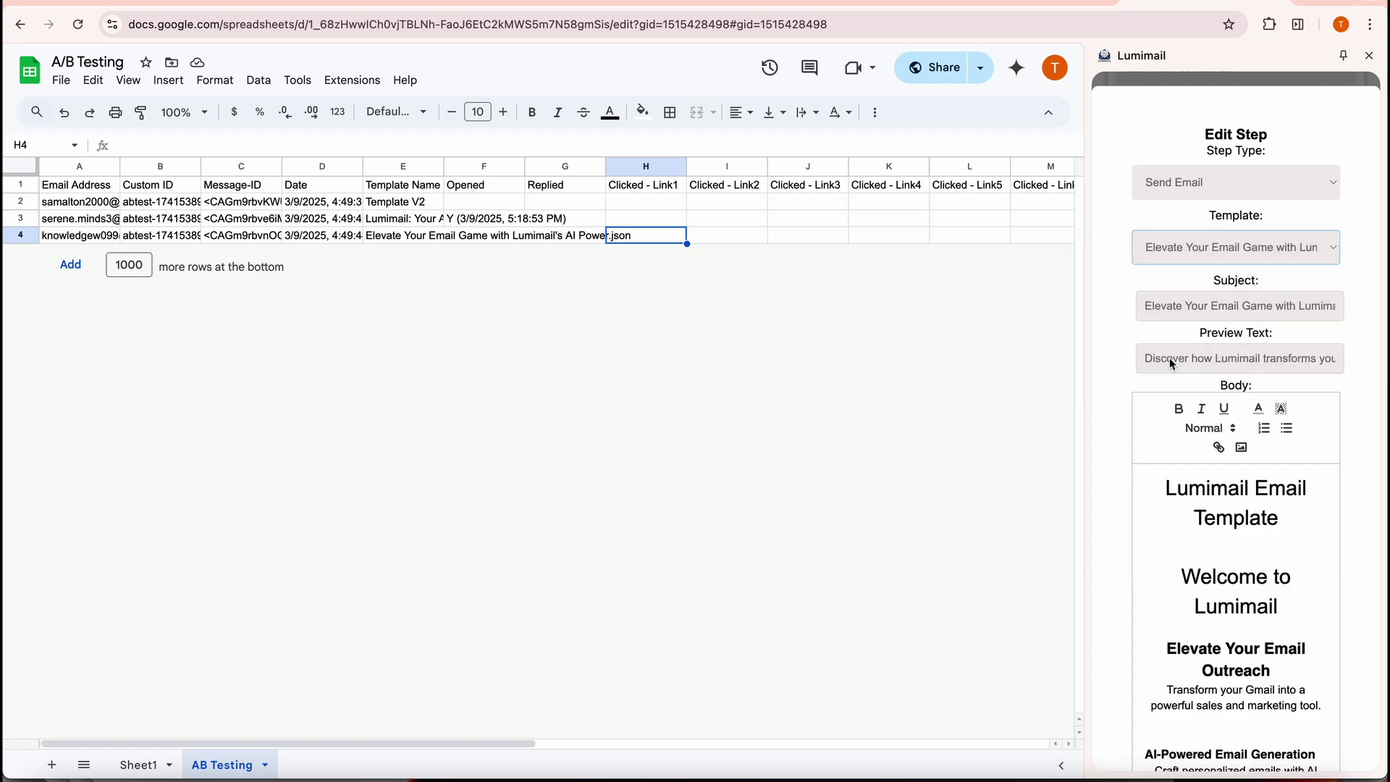
scroll(1192, 421, "down", 2)
scroll(1192, 421, "down", 5)
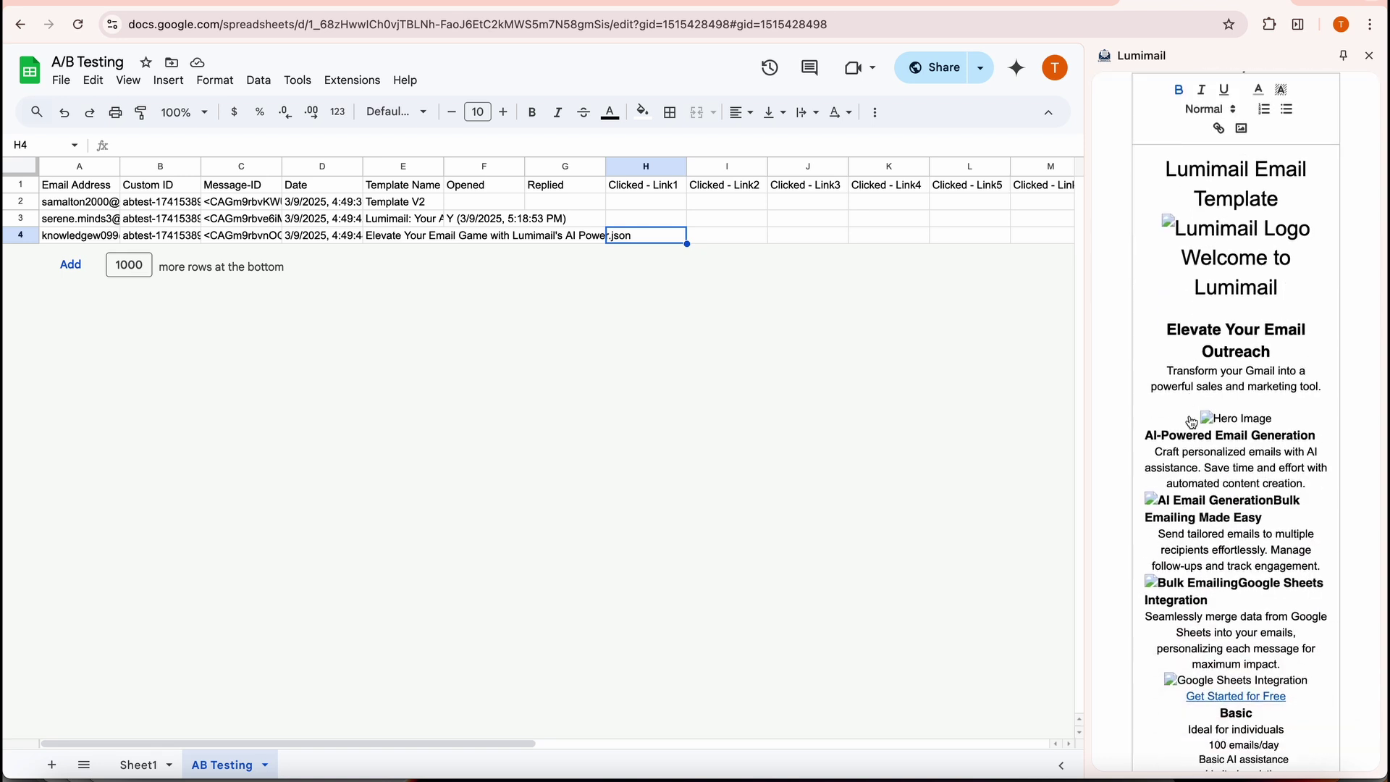
scroll(1191, 417, "down", 3)
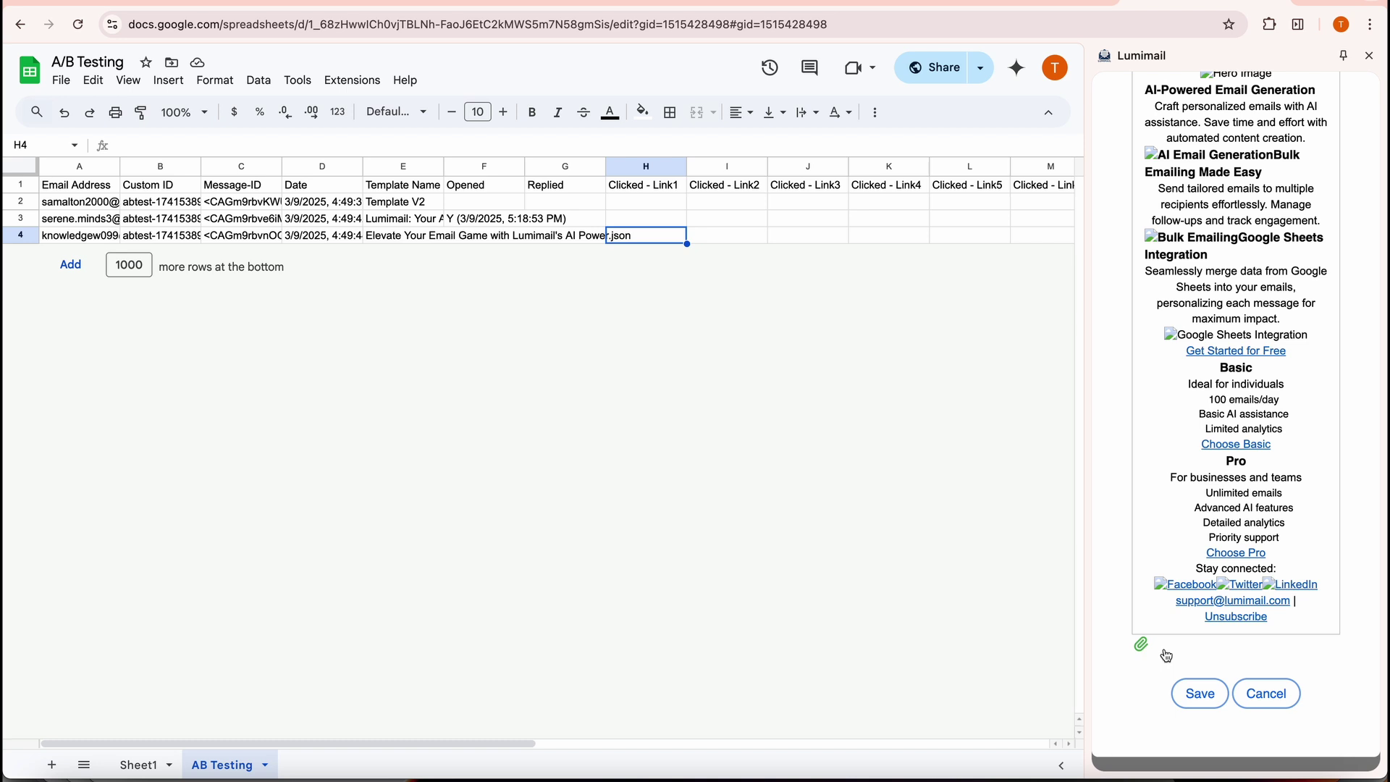
left_click(1199, 693)
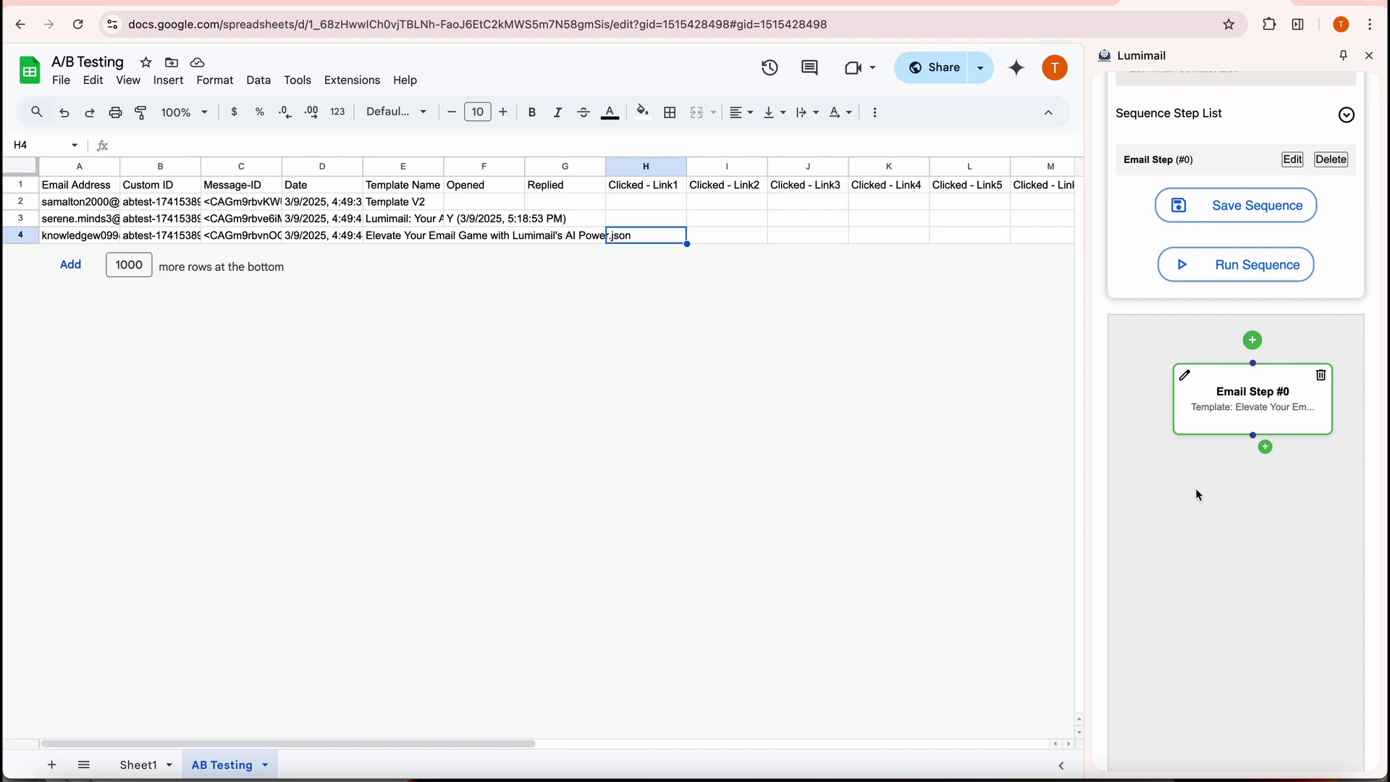
- Start a new sequence step below Email Step #0 and set its type to Send AI-Email
left_click(1265, 448)
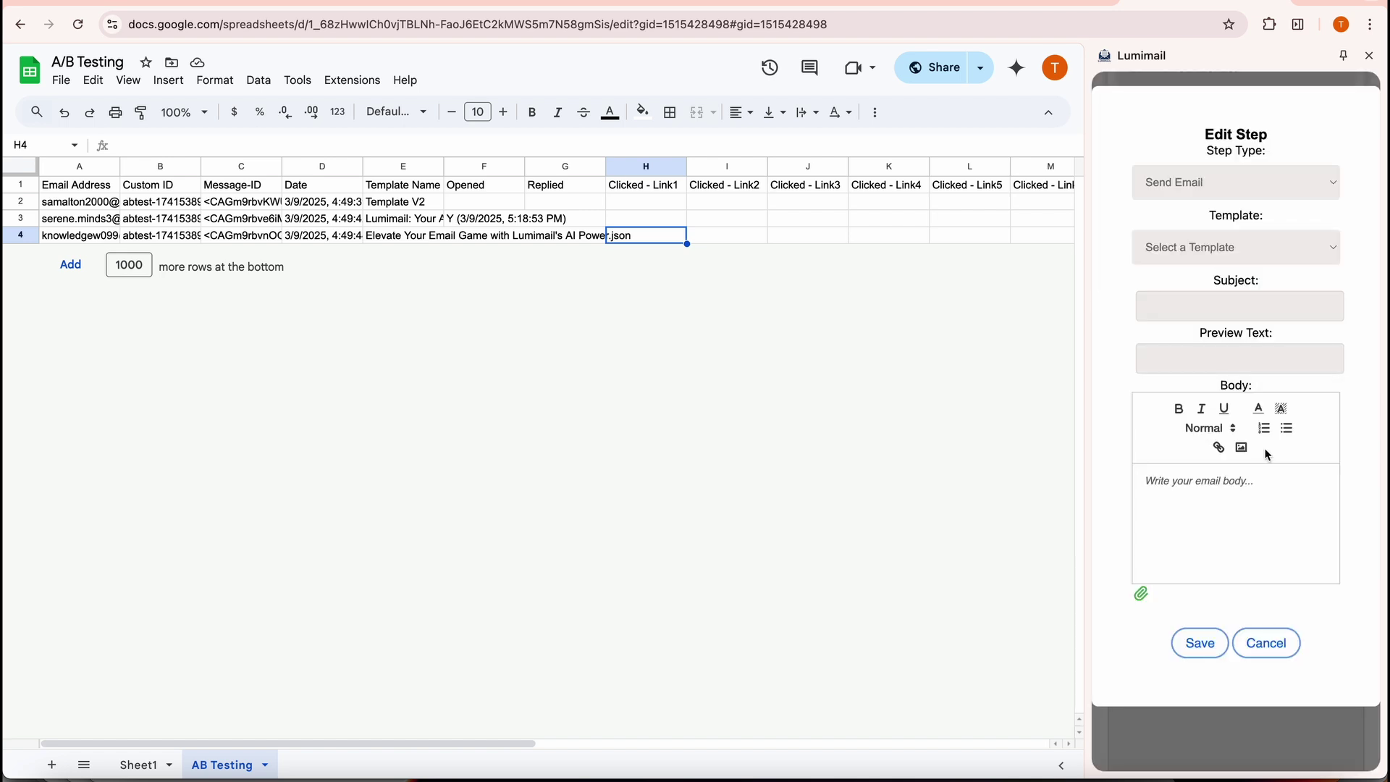
left_click(1231, 181)
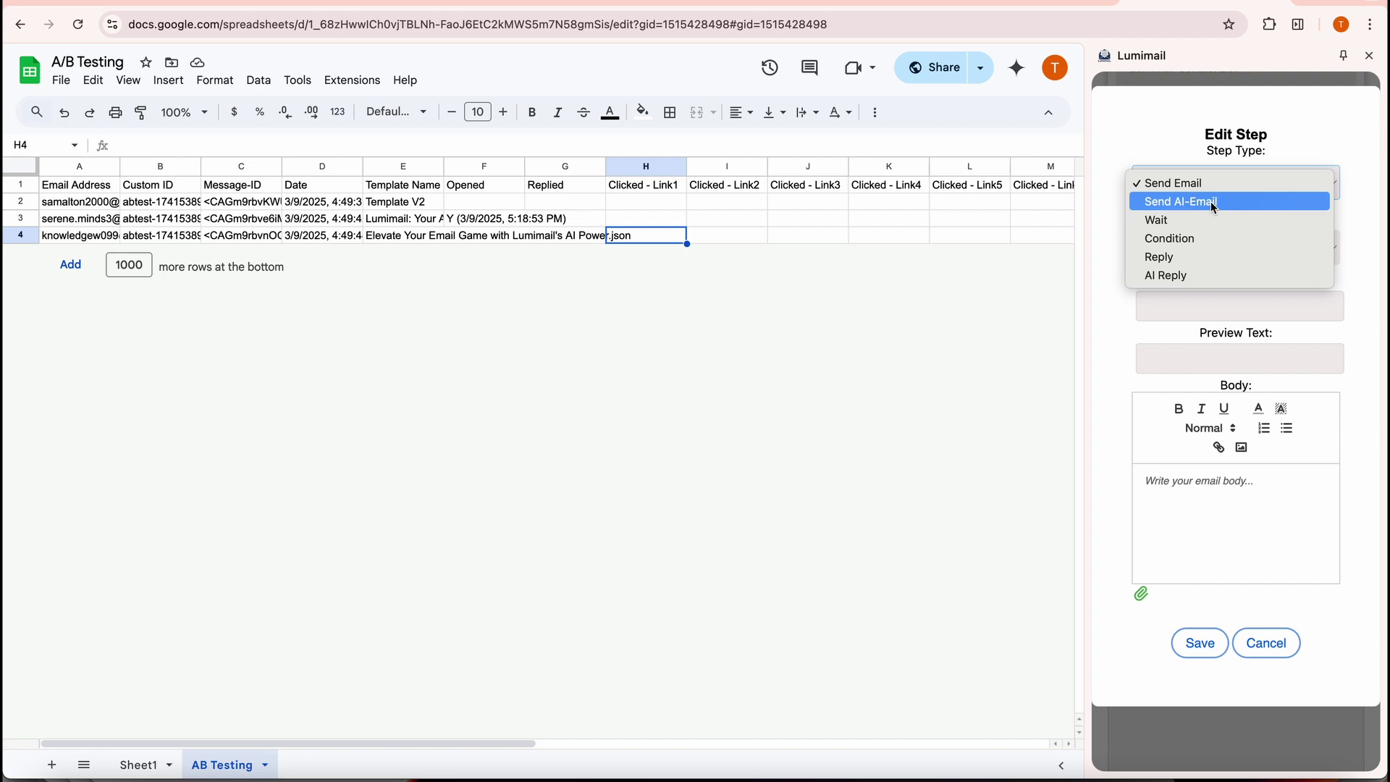
left_click(1210, 202)
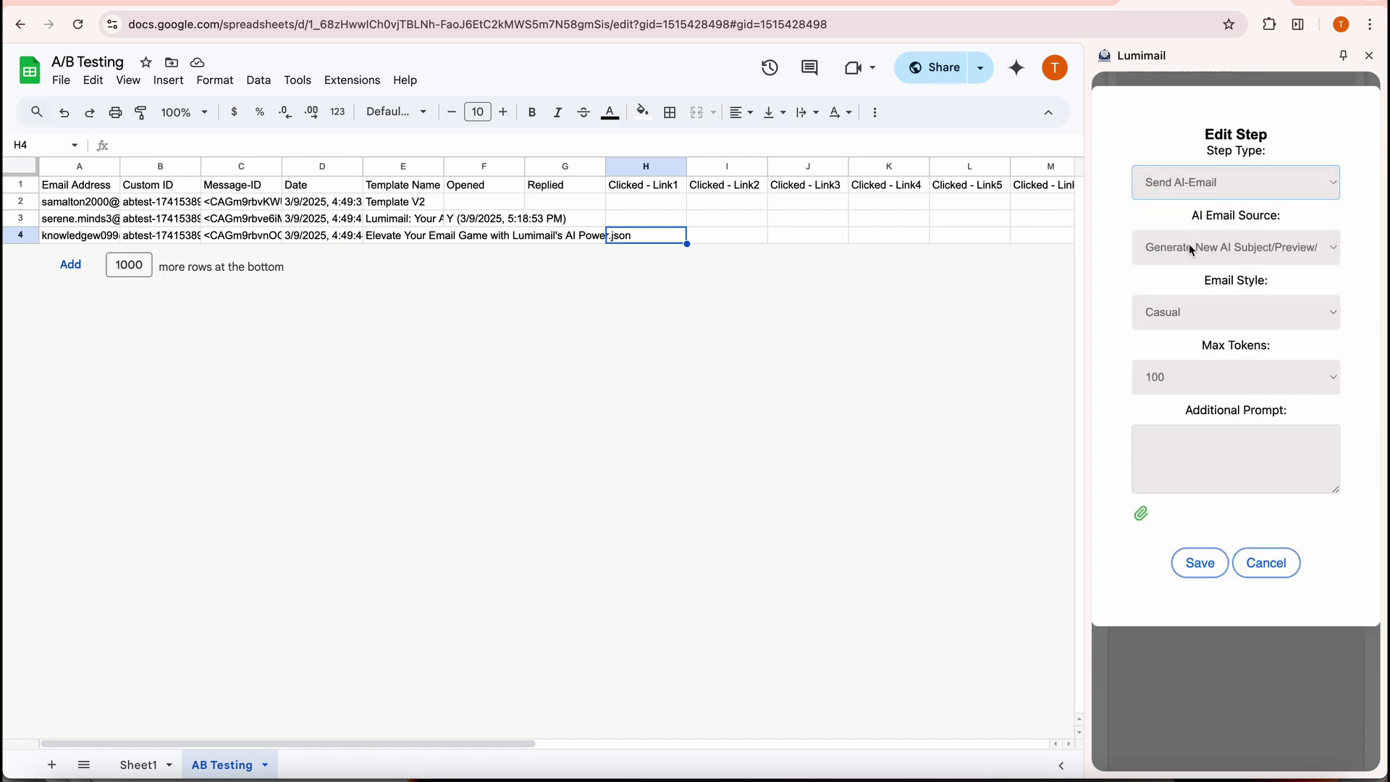
- Set the AI email's style to Optimistic and its maximum tokens to 300
left_click(1176, 319)
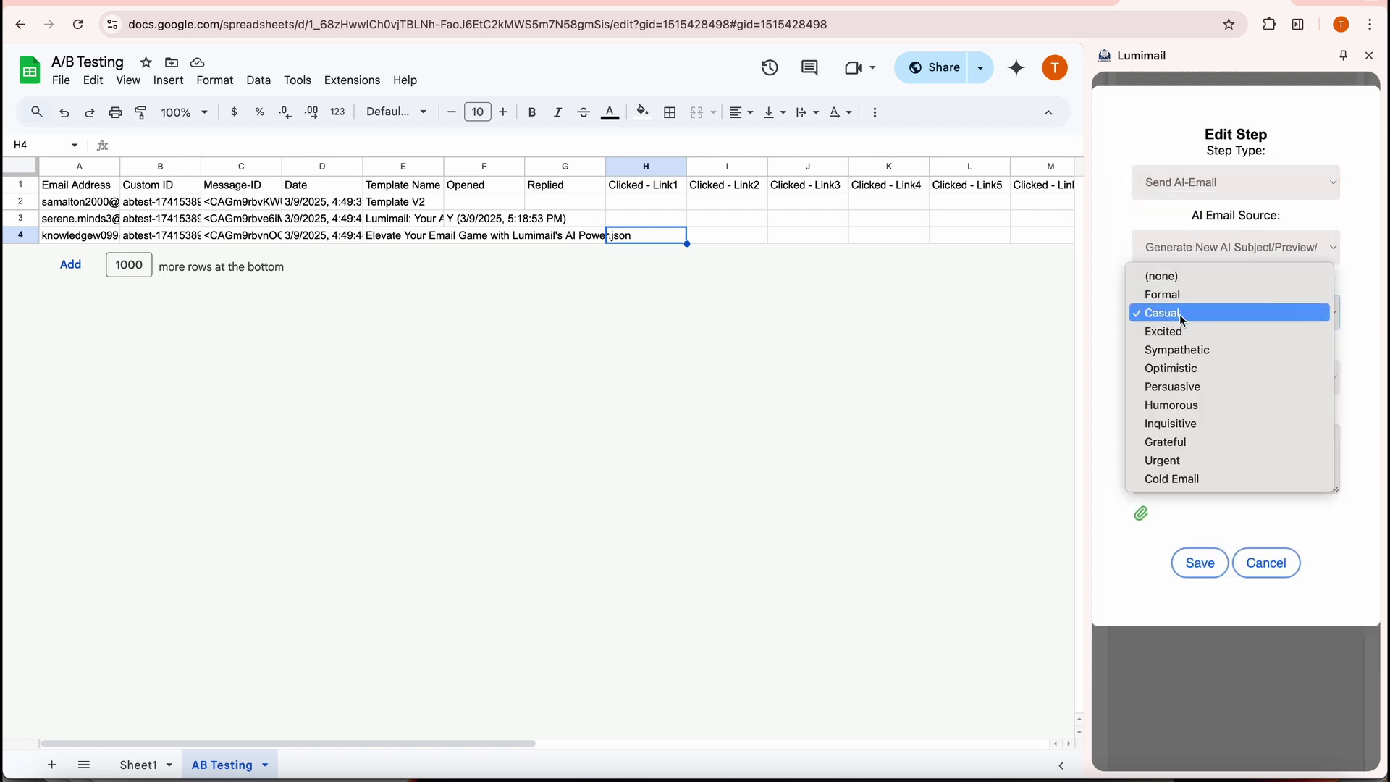
left_click(1179, 369)
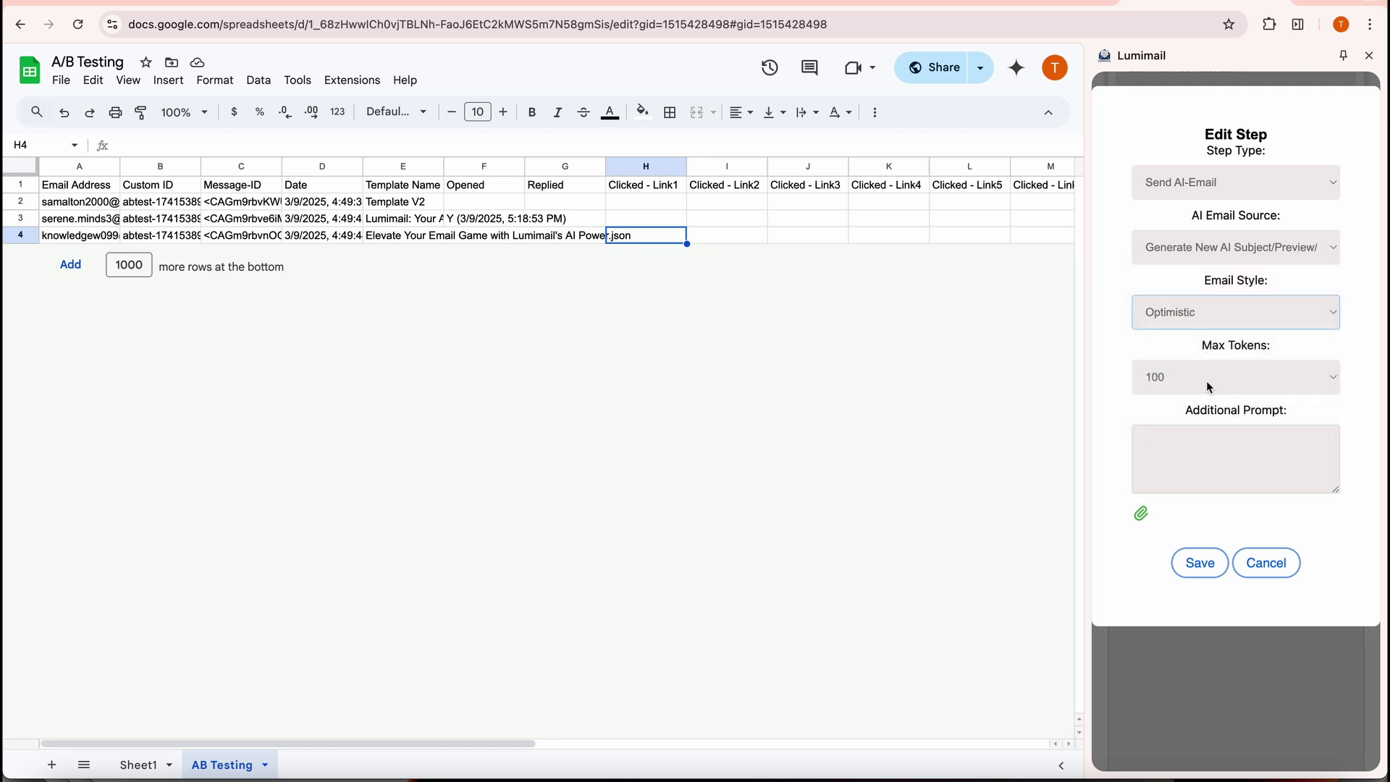
left_click(1209, 385)
left_click(1189, 413)
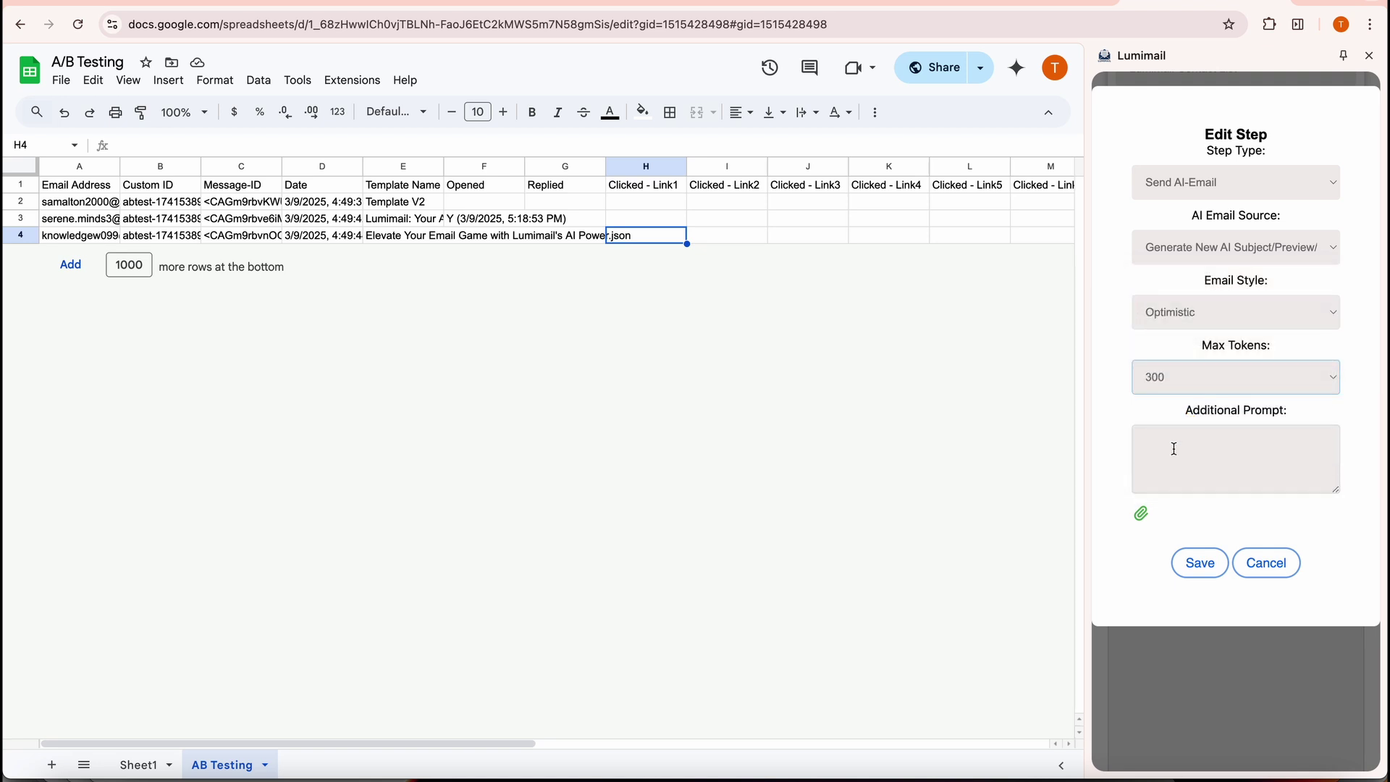
left_click(1174, 446)
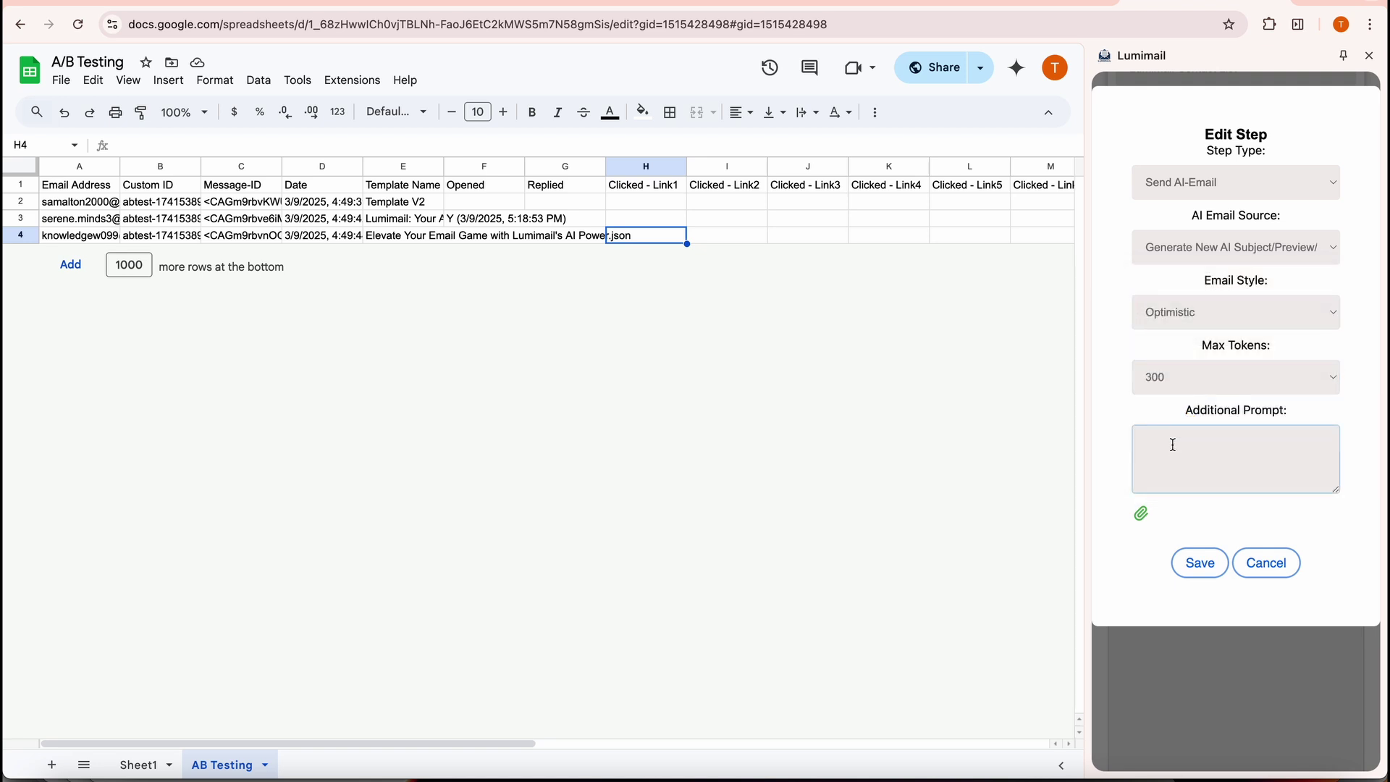
- Set the AI email source to columns from the sheet, mapping Subject (AI), Preview (AI) and Body (AI) to the matching fields
left_click(1217, 245)
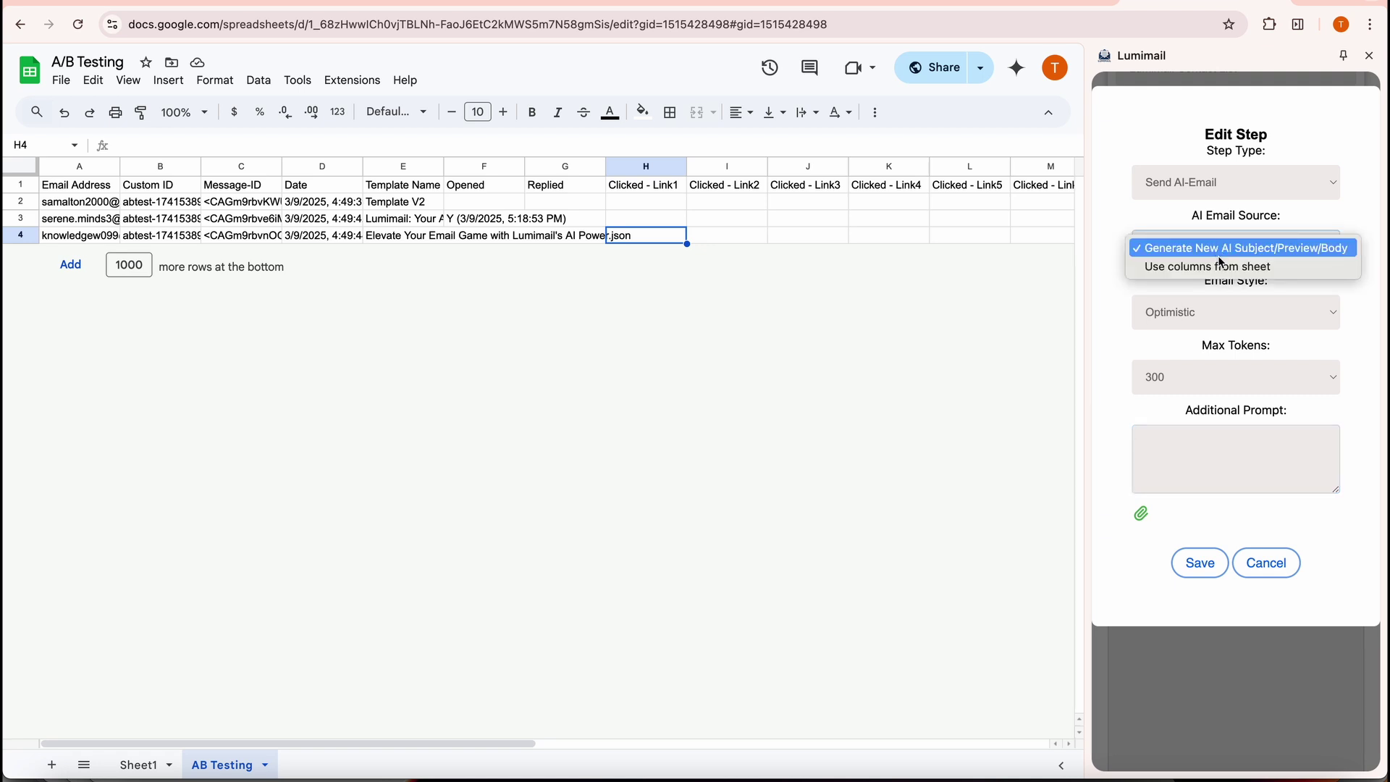
left_click(1222, 266)
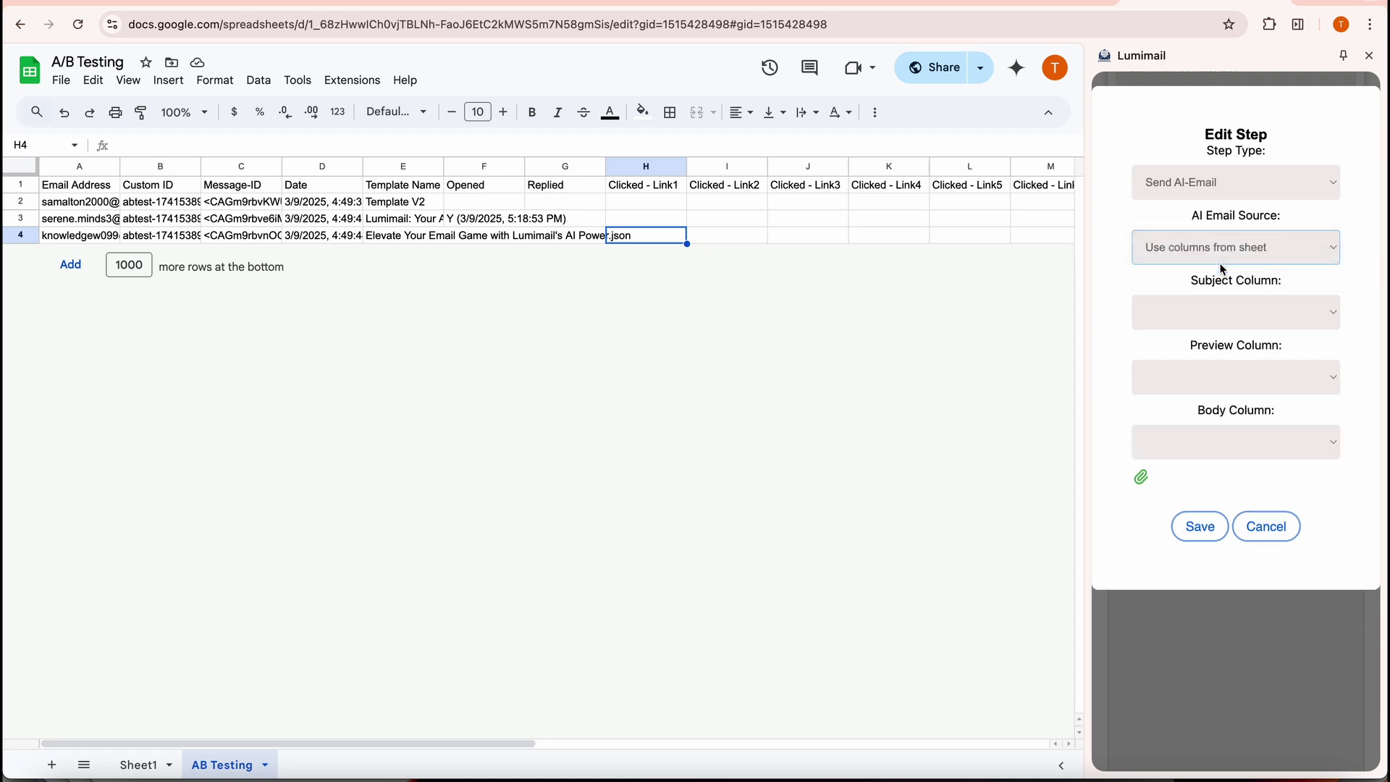
left_click(1184, 316)
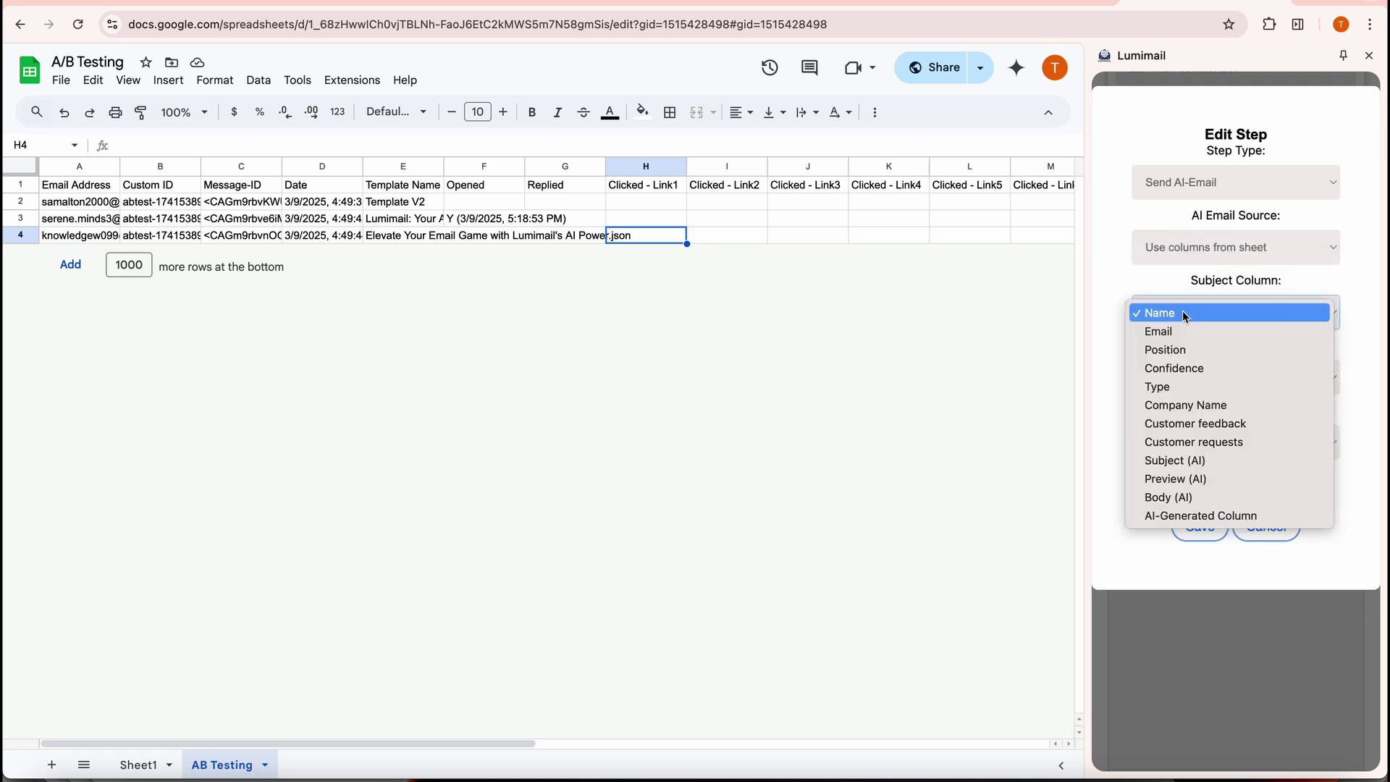
left_click(1171, 460)
left_click(1202, 376)
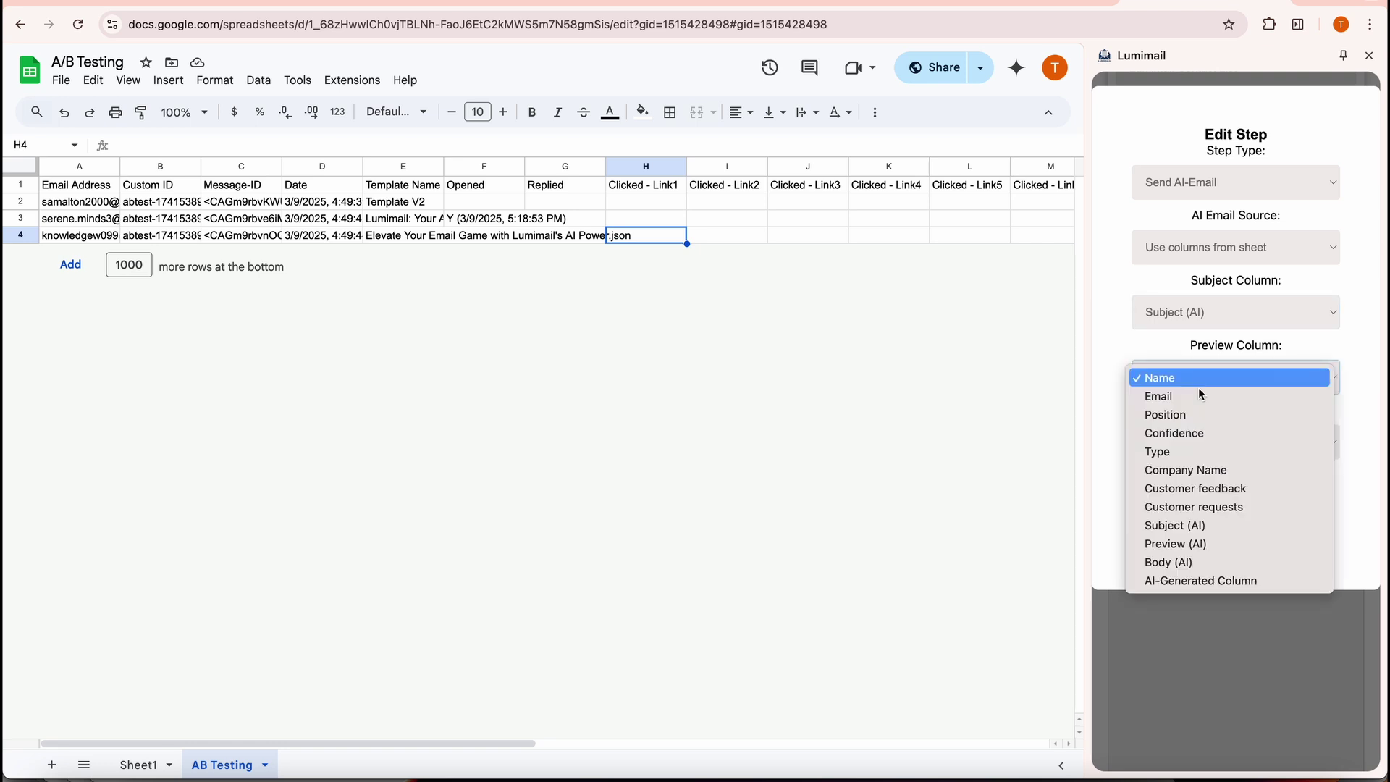
left_click(1173, 543)
left_click(1200, 440)
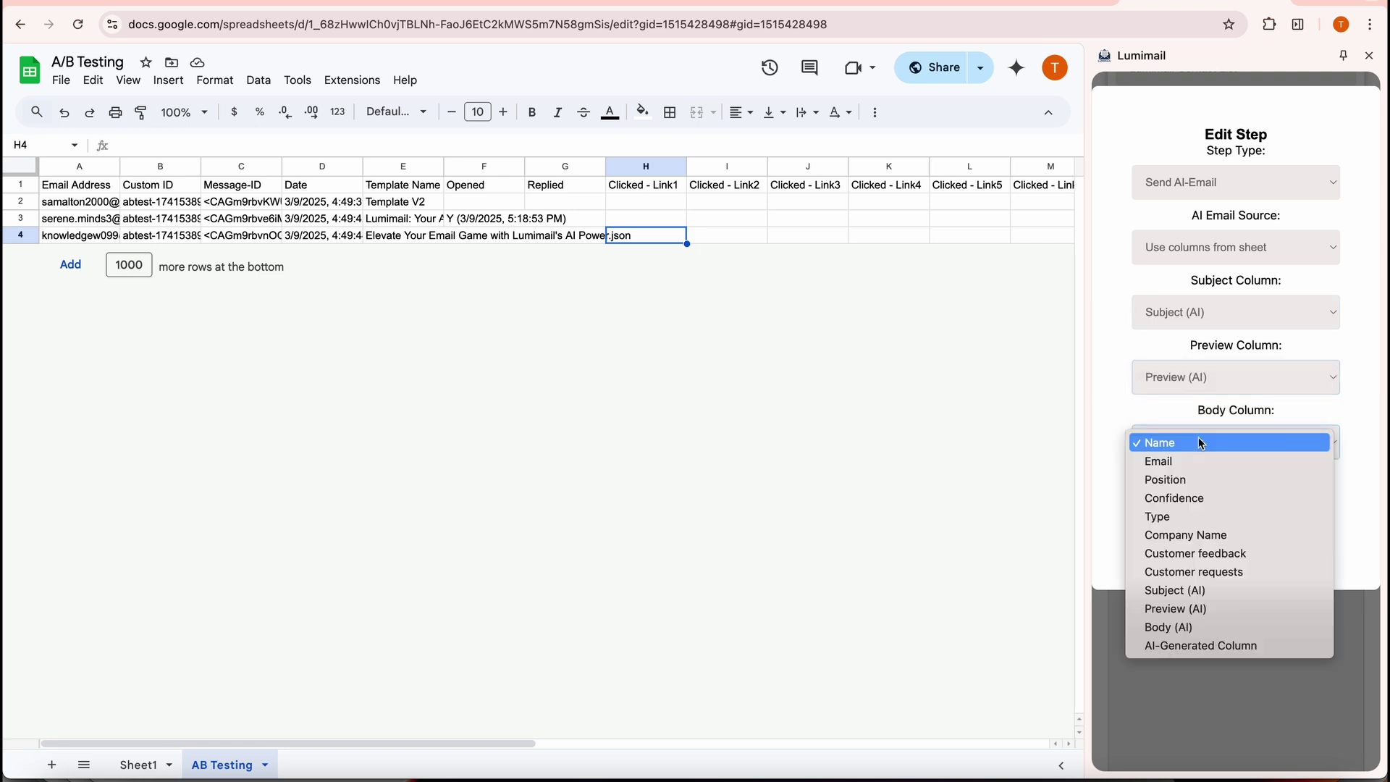
left_click(1173, 627)
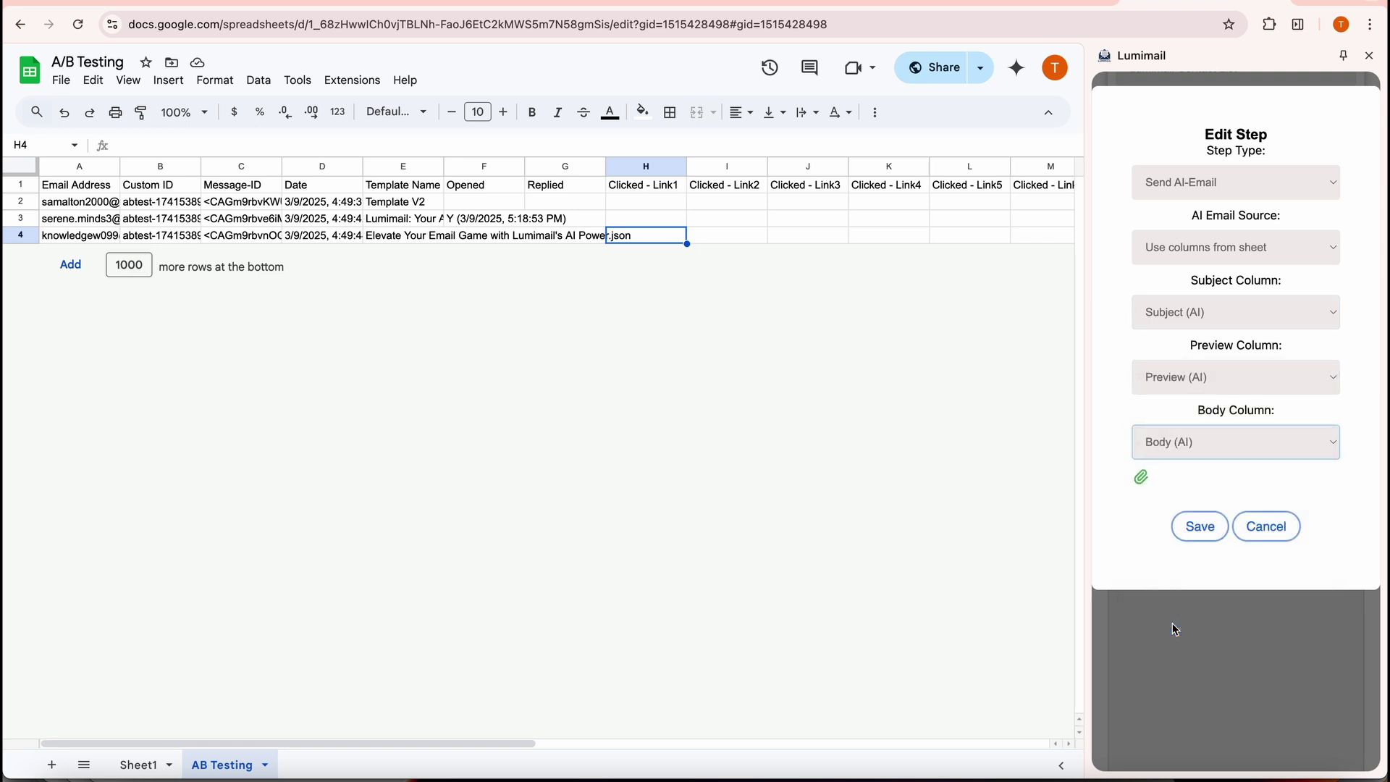
- Change the step's type to Wait and open its wait duration for editing
left_click(1212, 179)
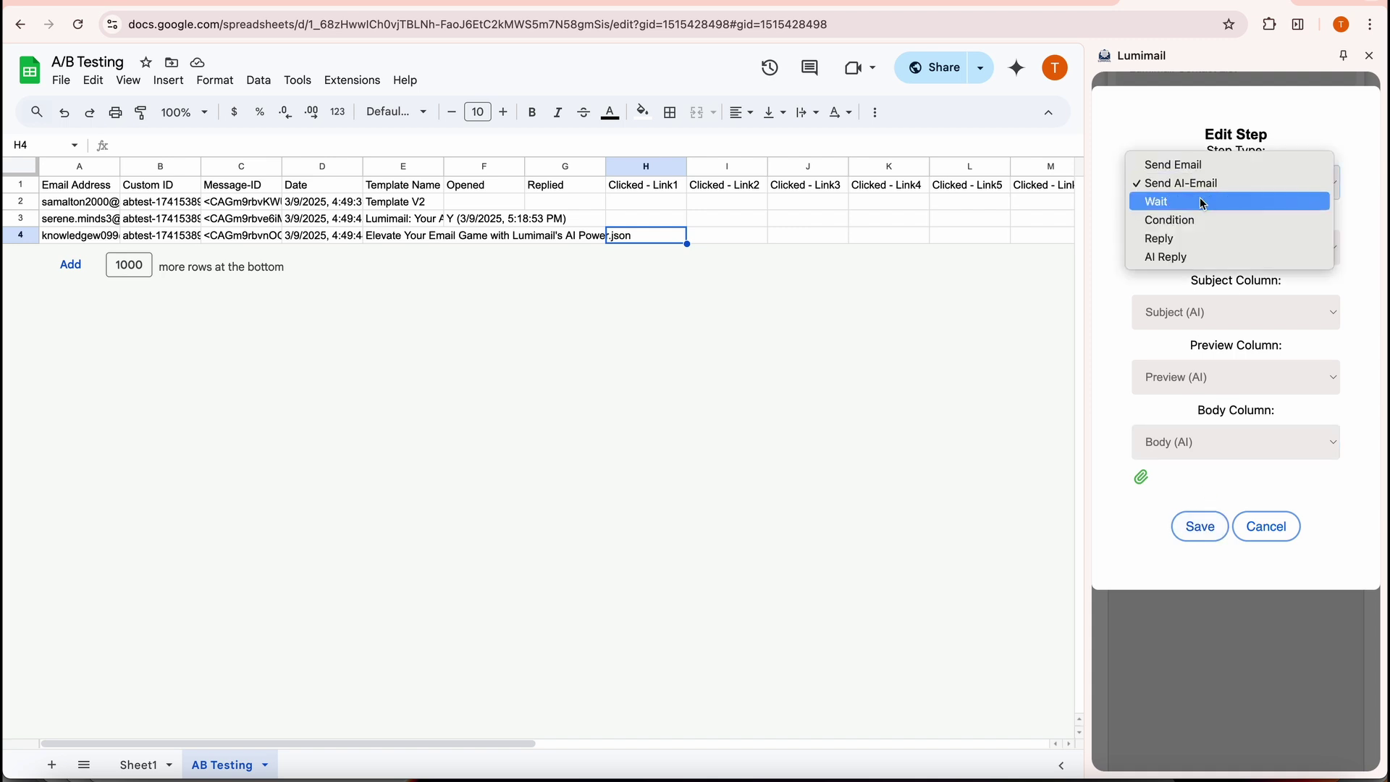
left_click(1202, 201)
left_click(1175, 245)
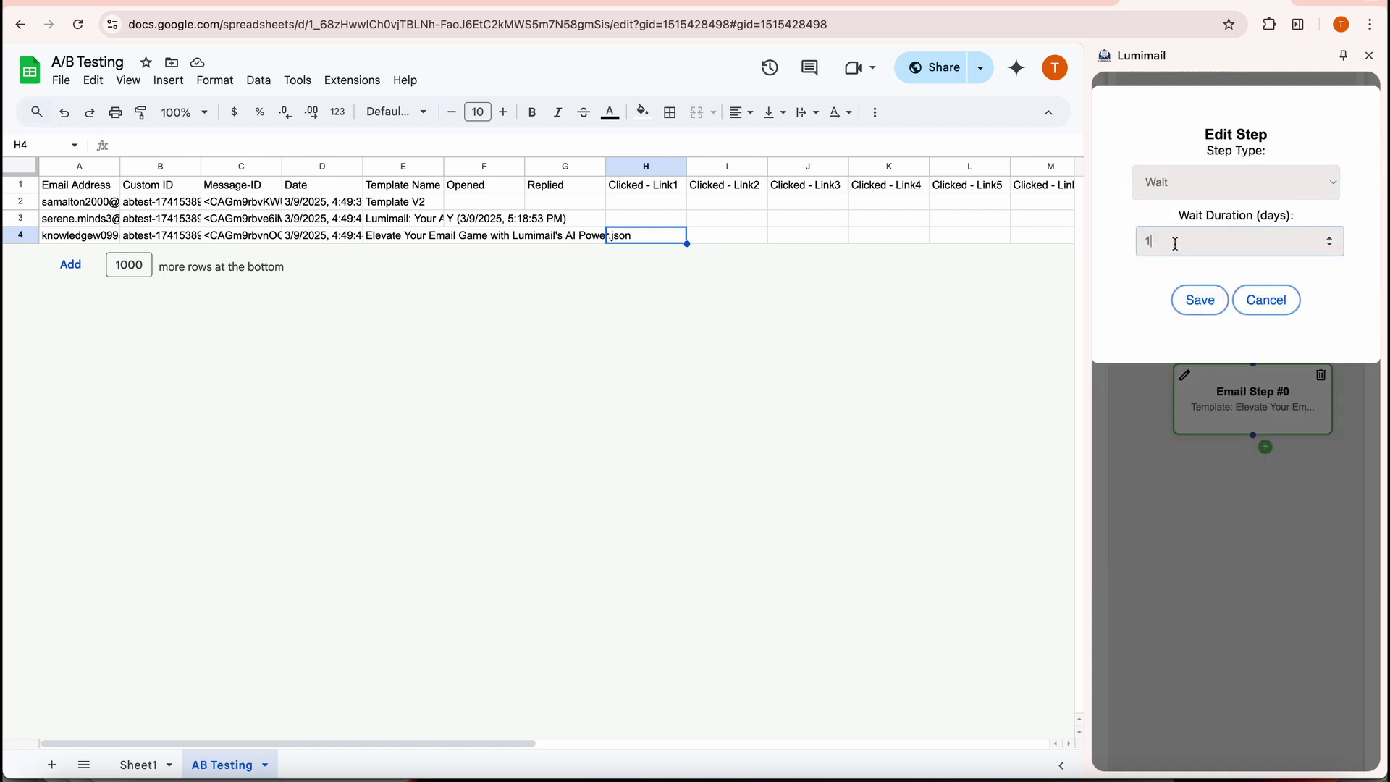
double_click(1141, 242)
- Make the step a Condition that checks for a Reply within 3 days, and save it
left_click(1180, 188)
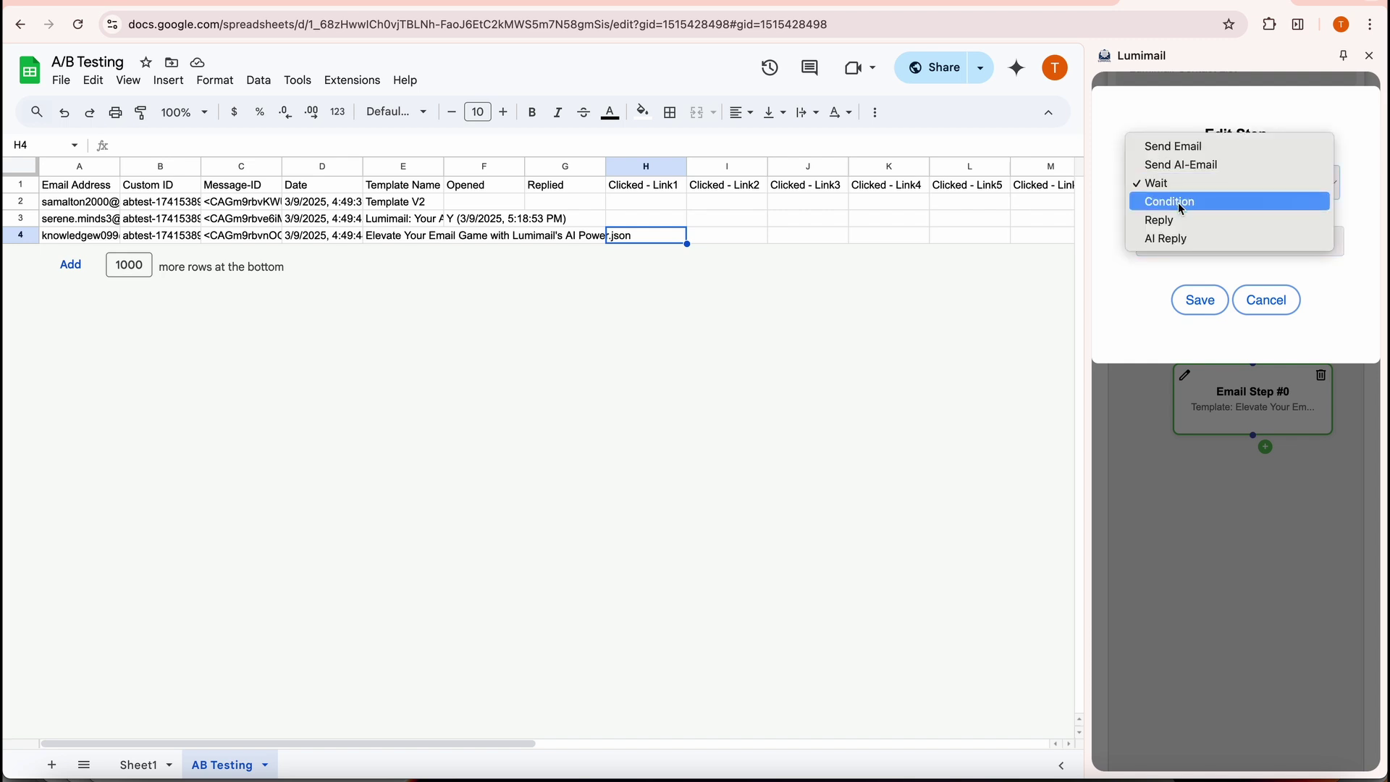
left_click(1178, 202)
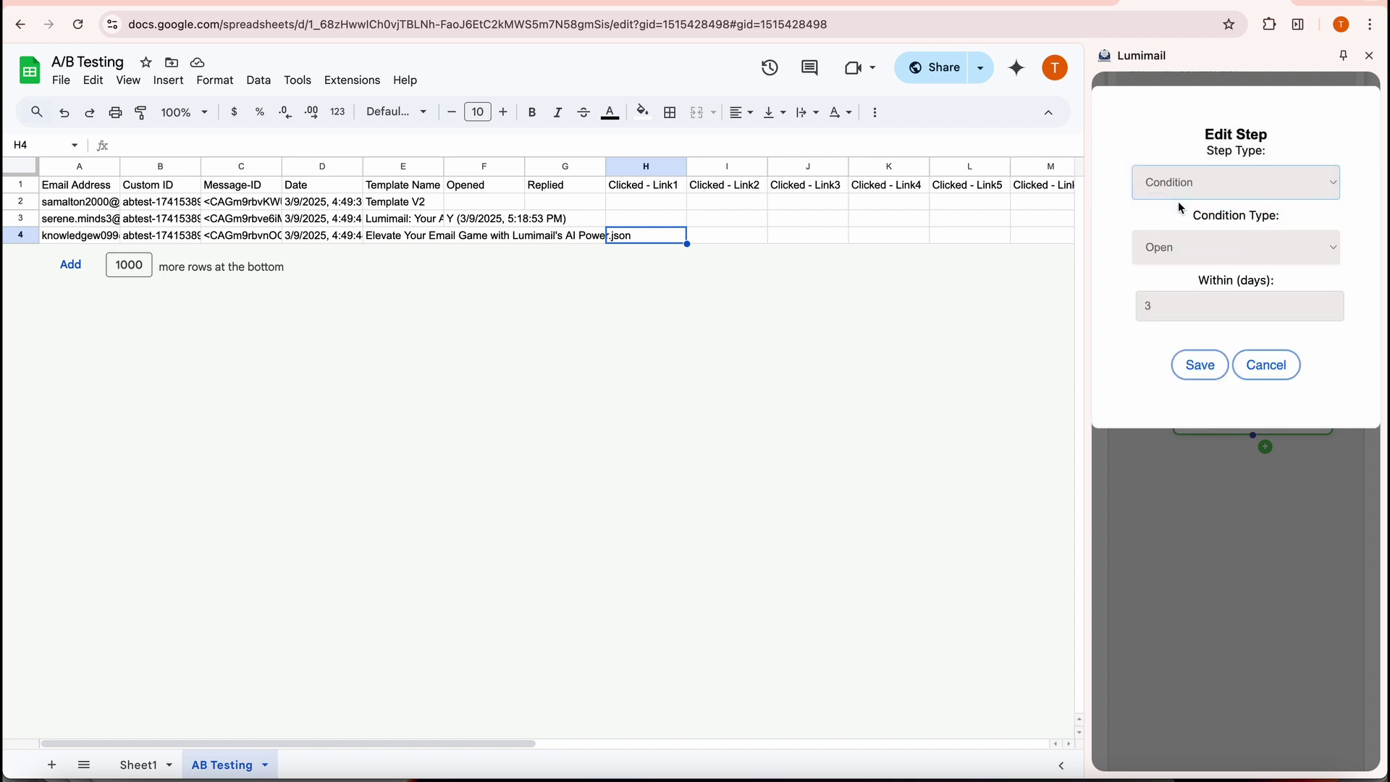
left_click(1178, 247)
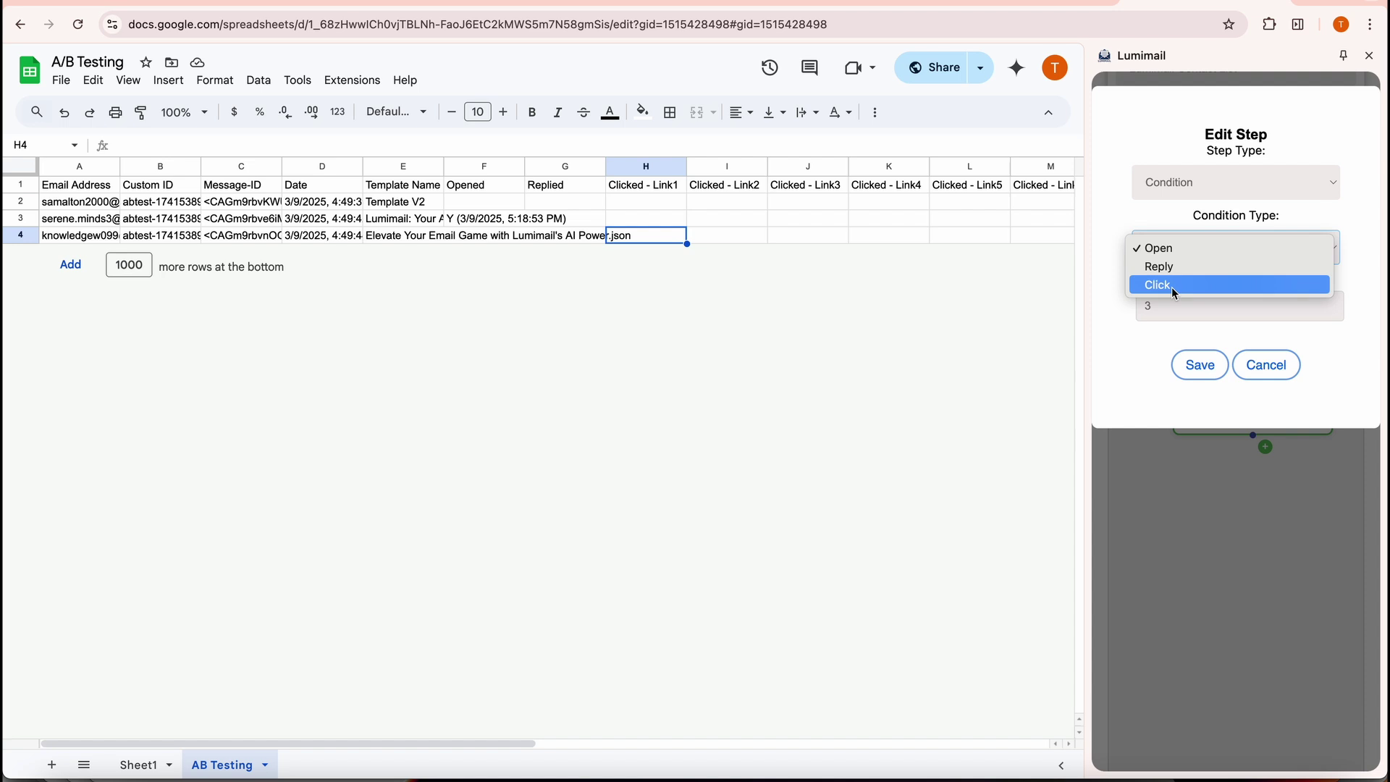
left_click(1178, 275)
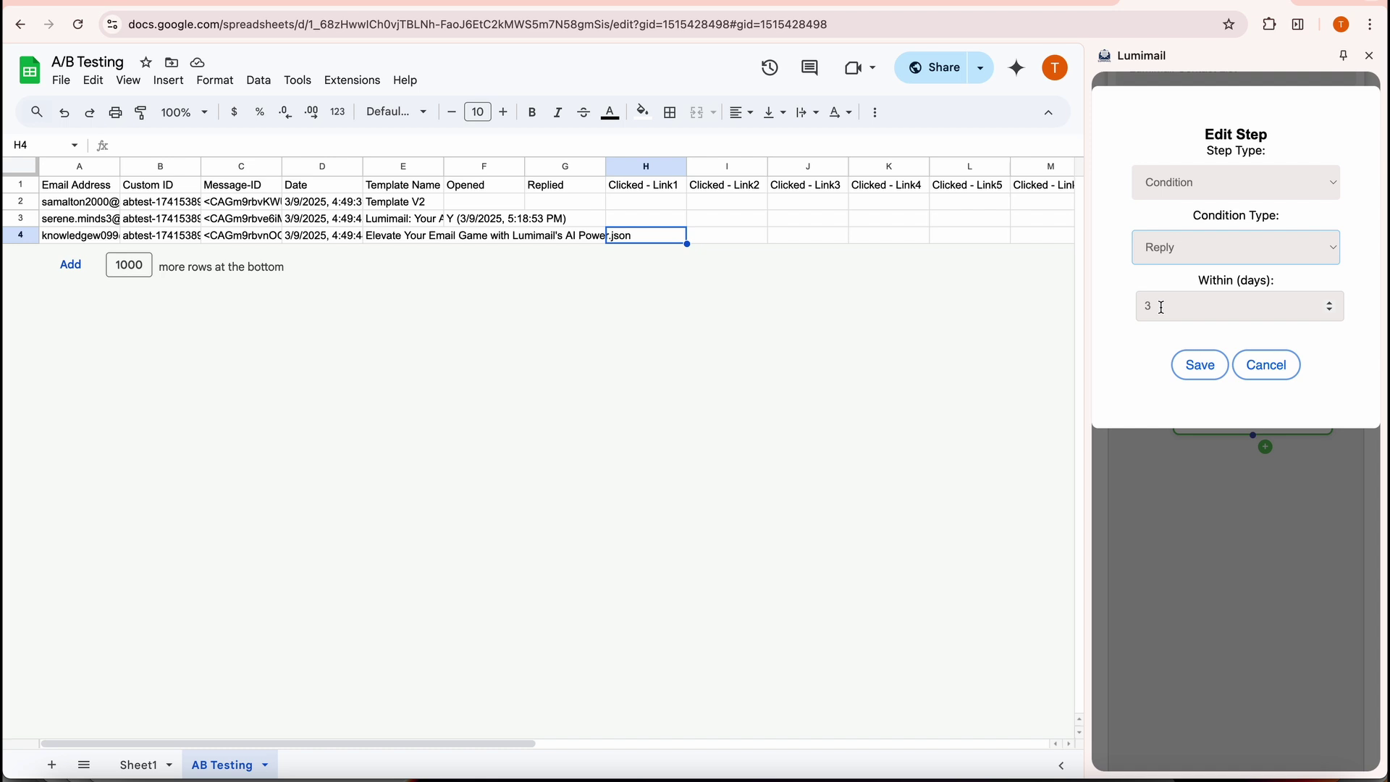
left_click(1201, 367)
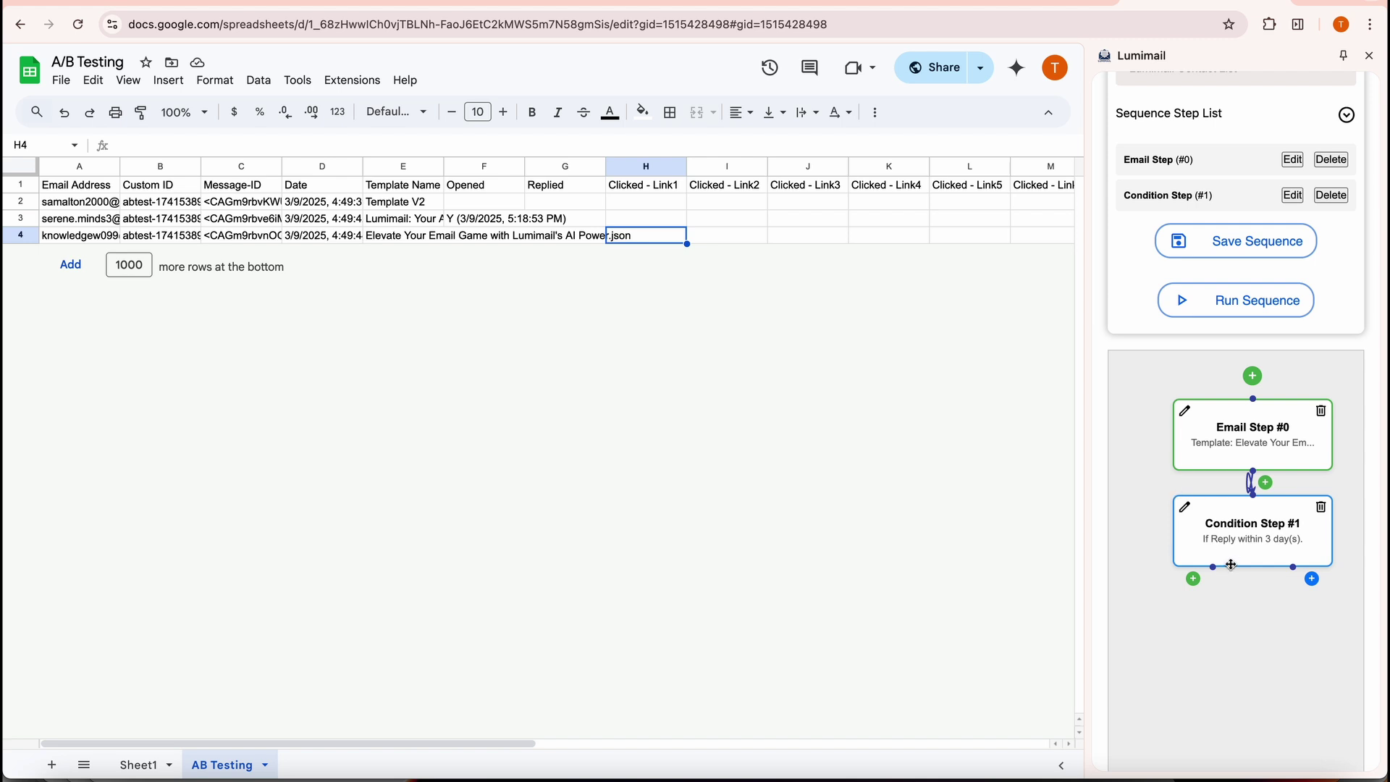
- Add a Reply step on the condition's Yes branch using Template V2, and look through its body text
left_click(1193, 579)
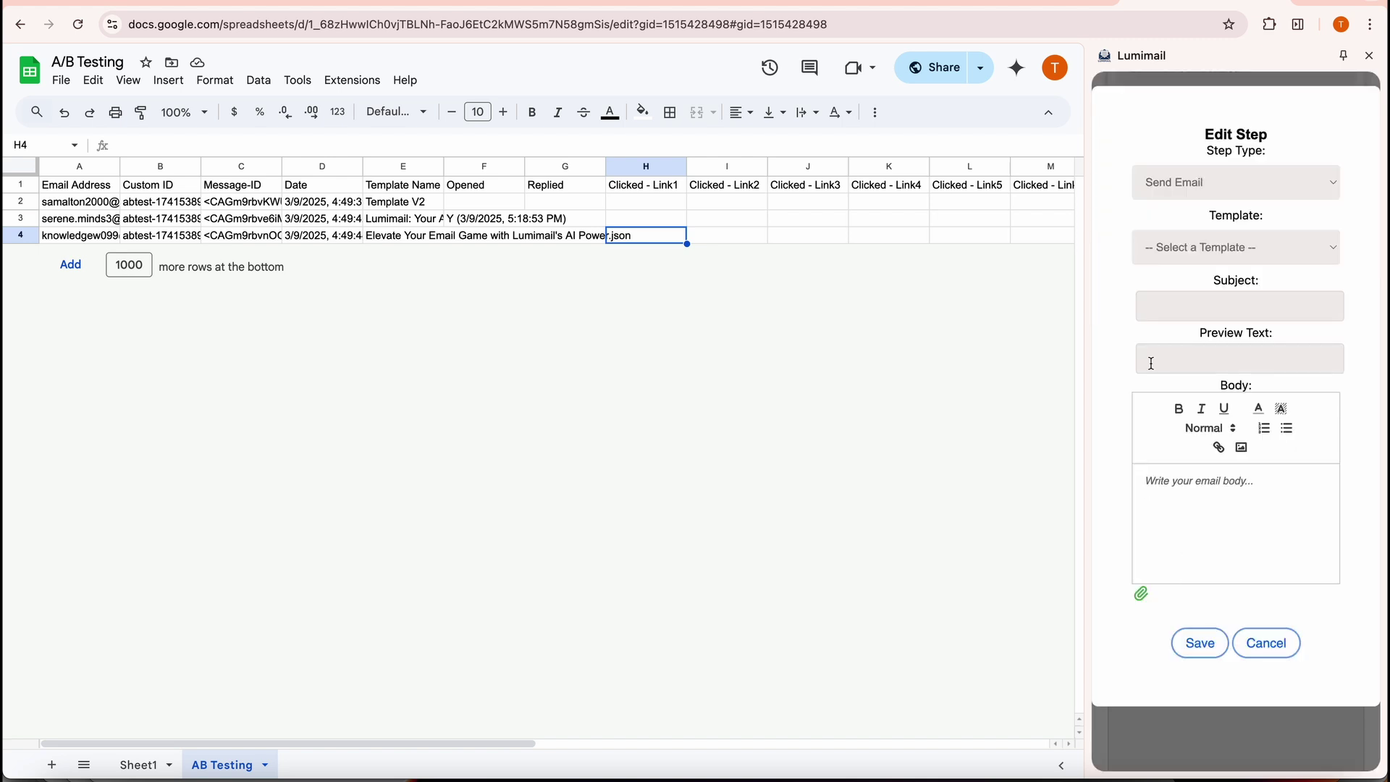
left_click(1213, 186)
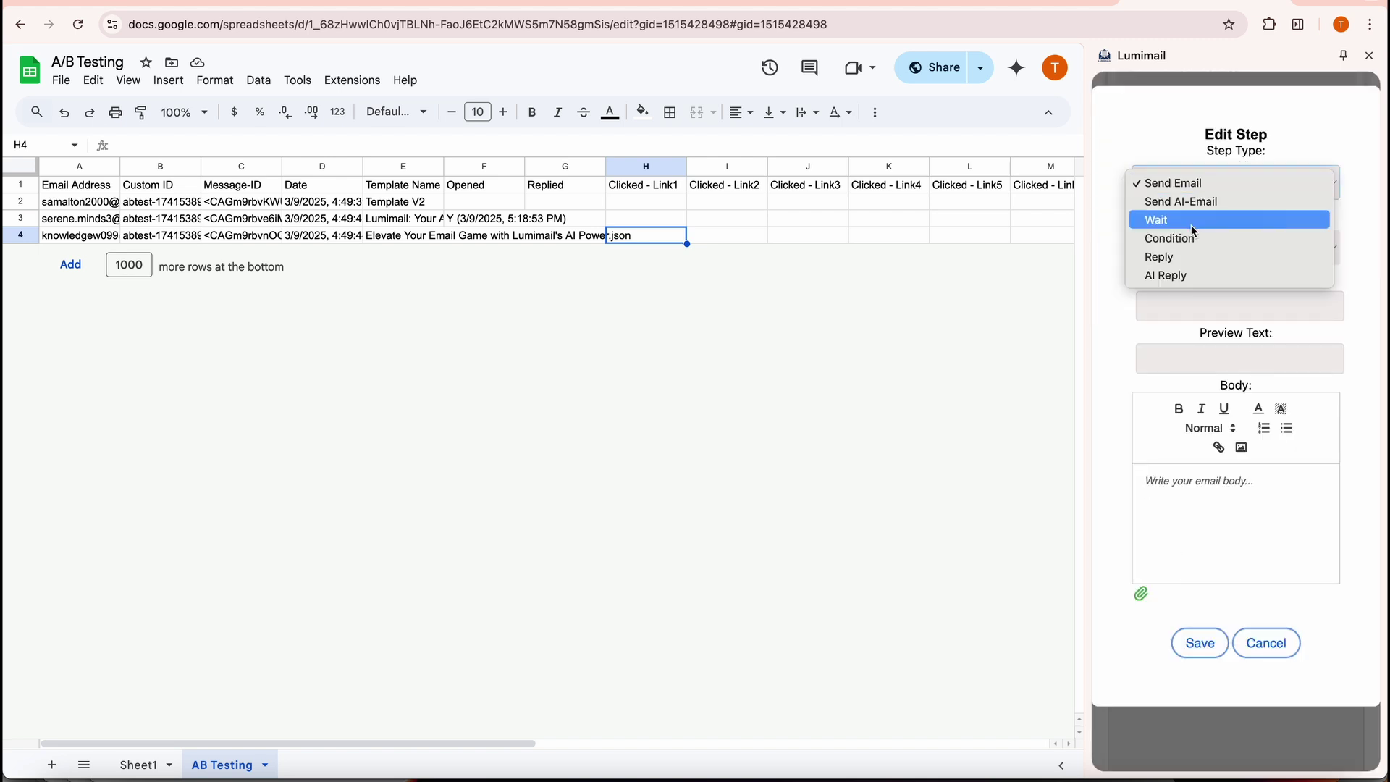
left_click(1187, 258)
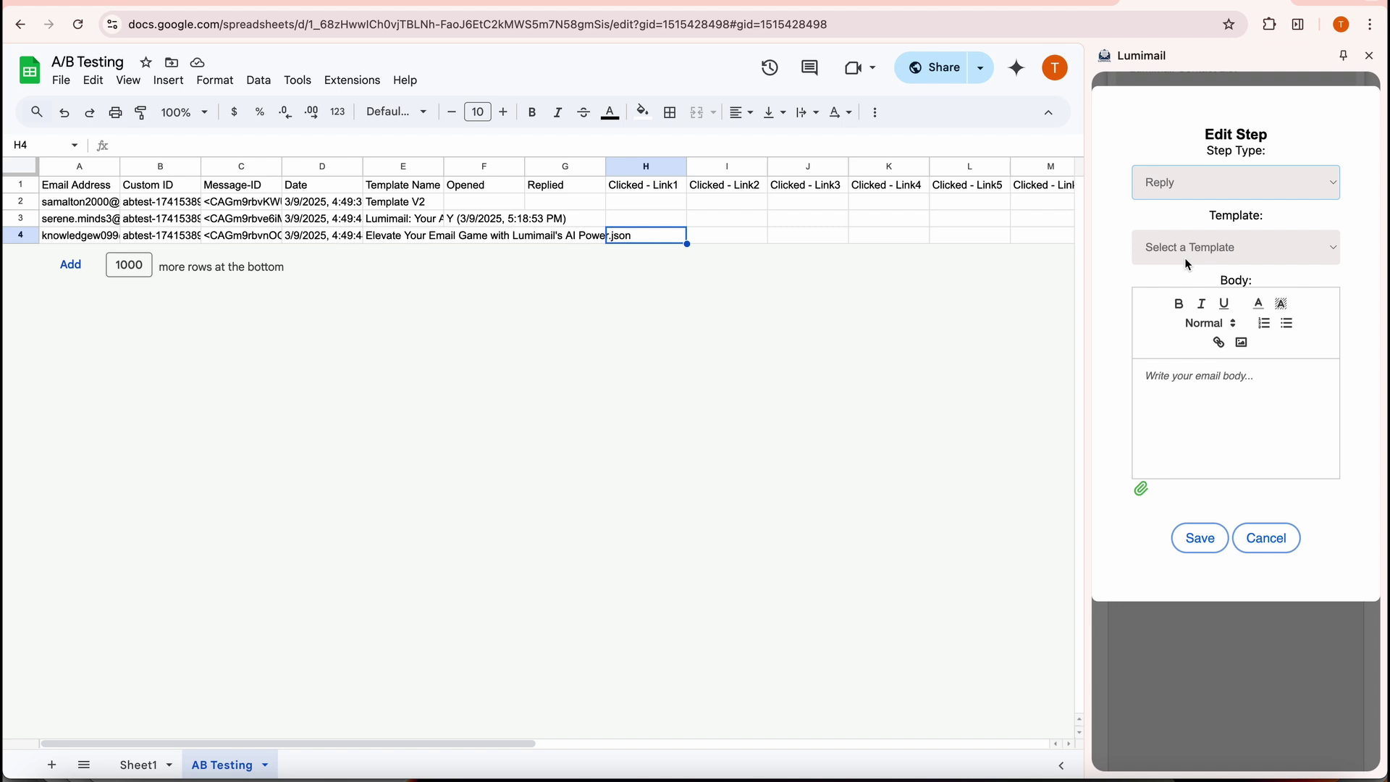
left_click(1203, 253)
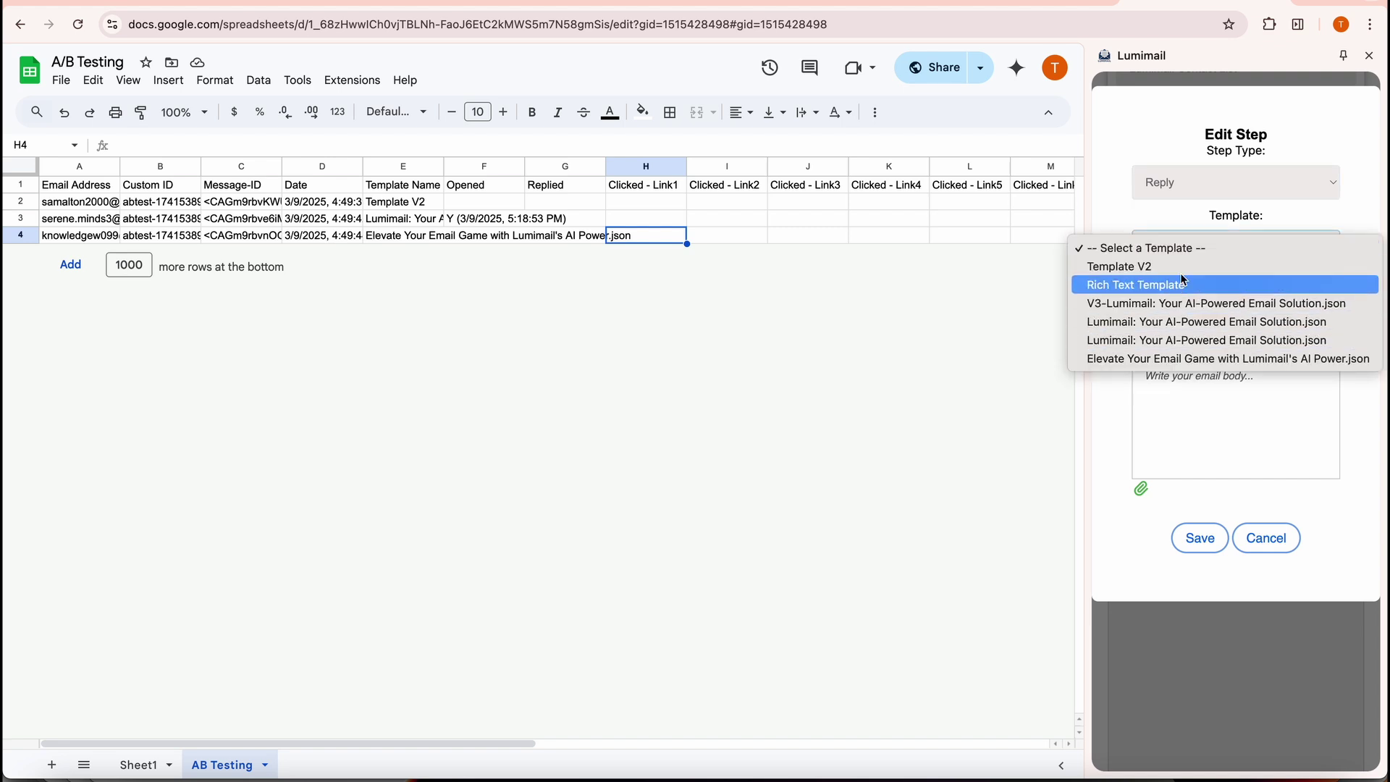
left_click(1183, 267)
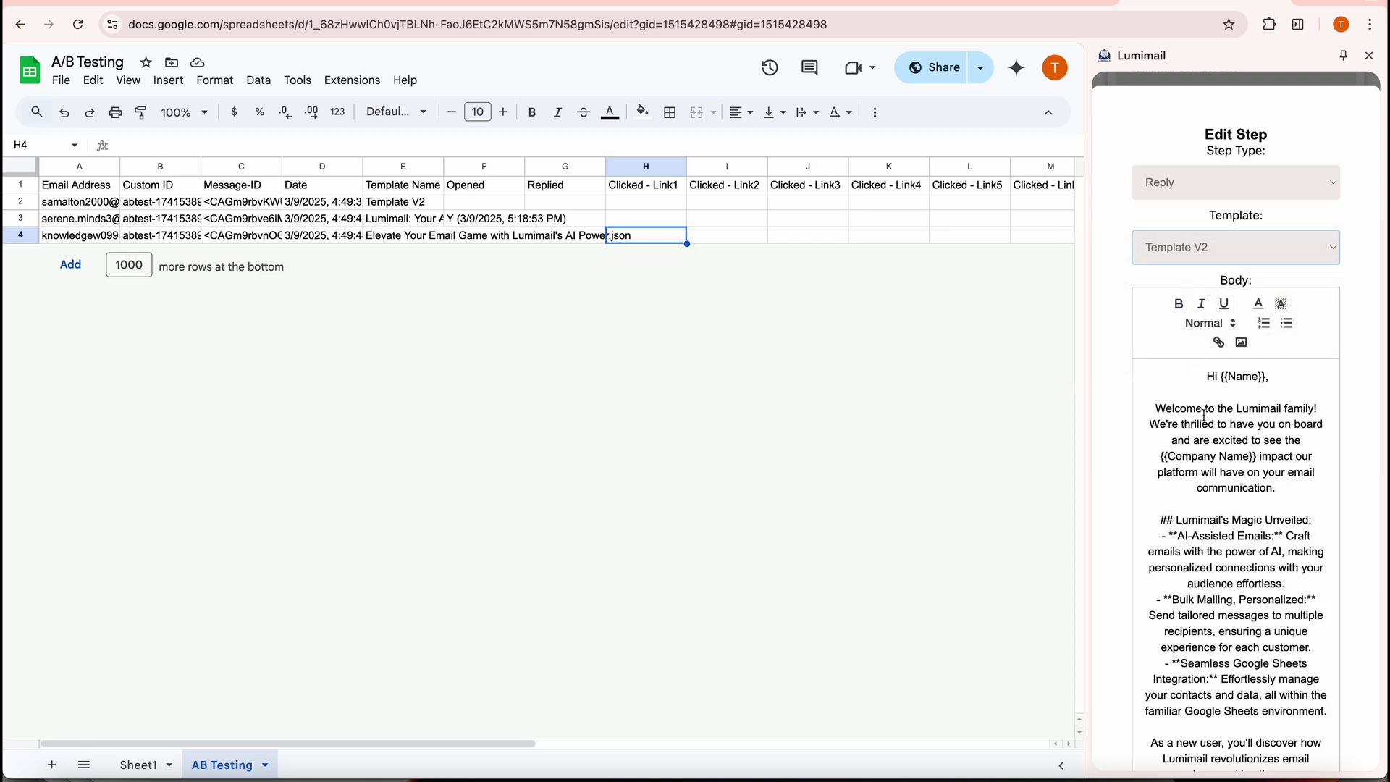
scroll(1204, 415, "down", 7)
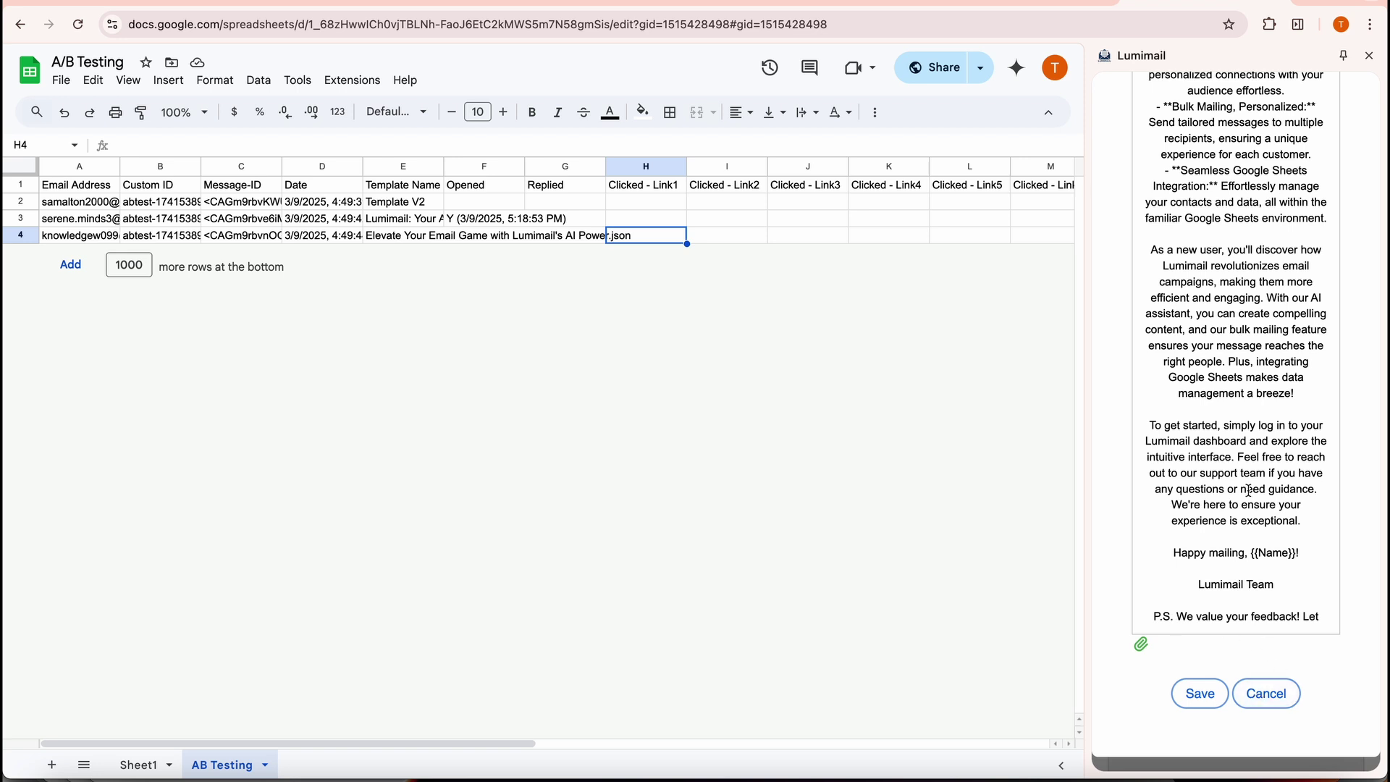
scroll(1219, 249, "up", 7)
- Change the step's type to AI Reply and take its body from the sheet's AI-Generated Column
left_click(1184, 181)
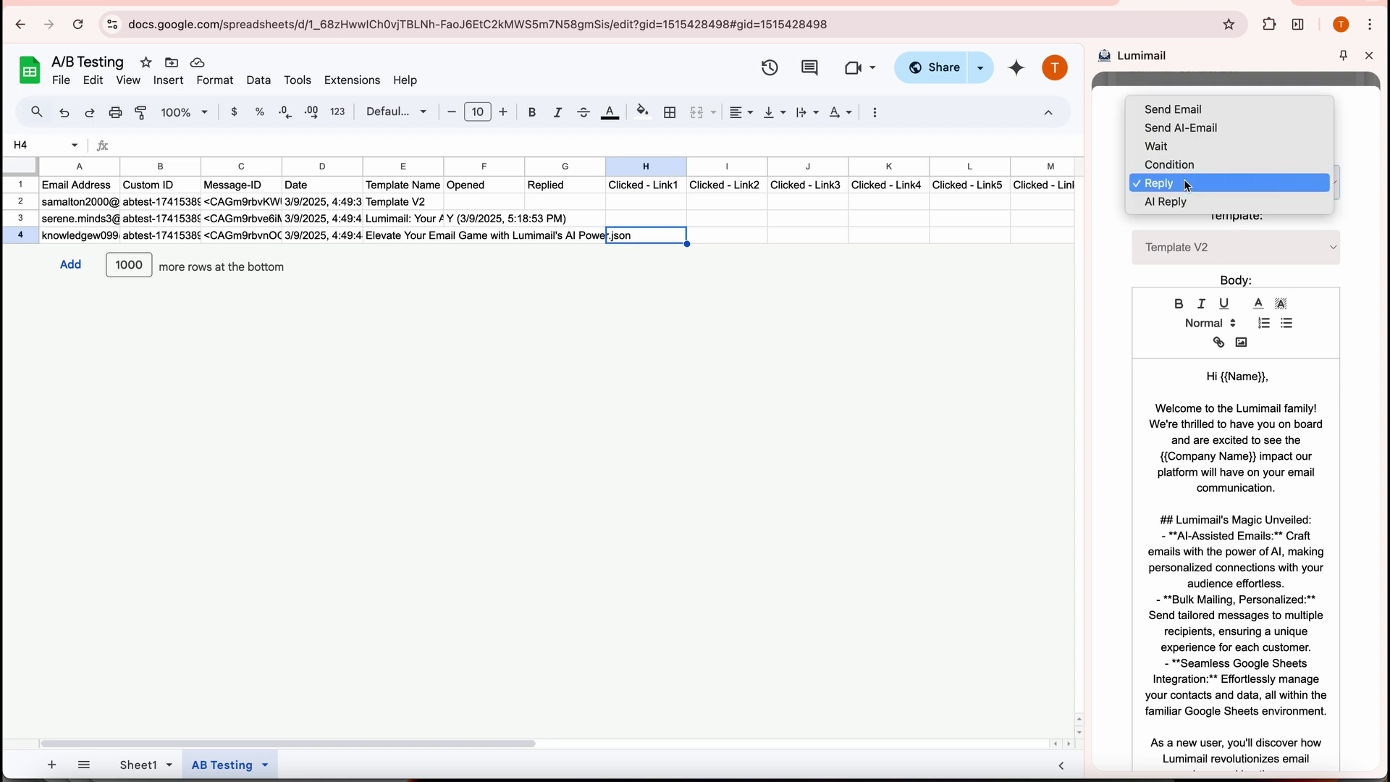
left_click(1182, 202)
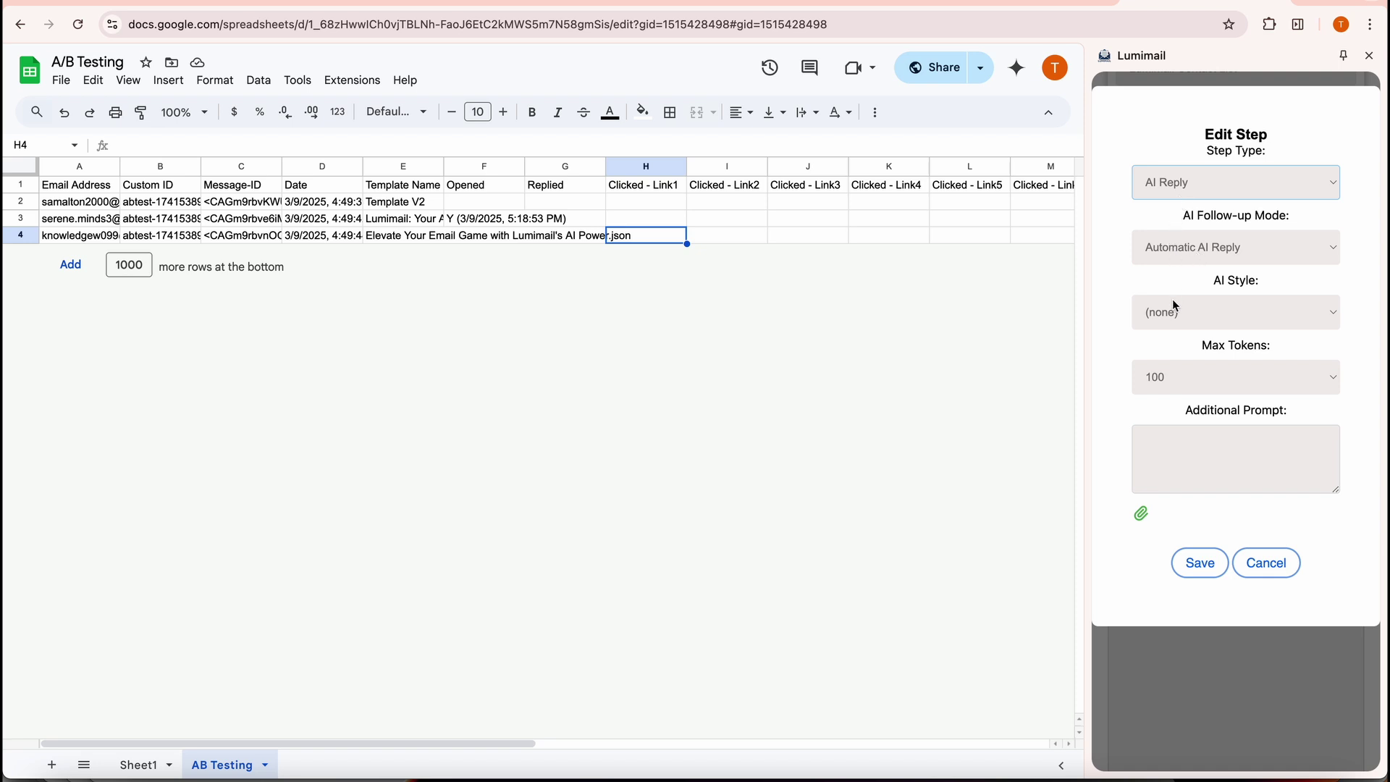
left_click(1199, 247)
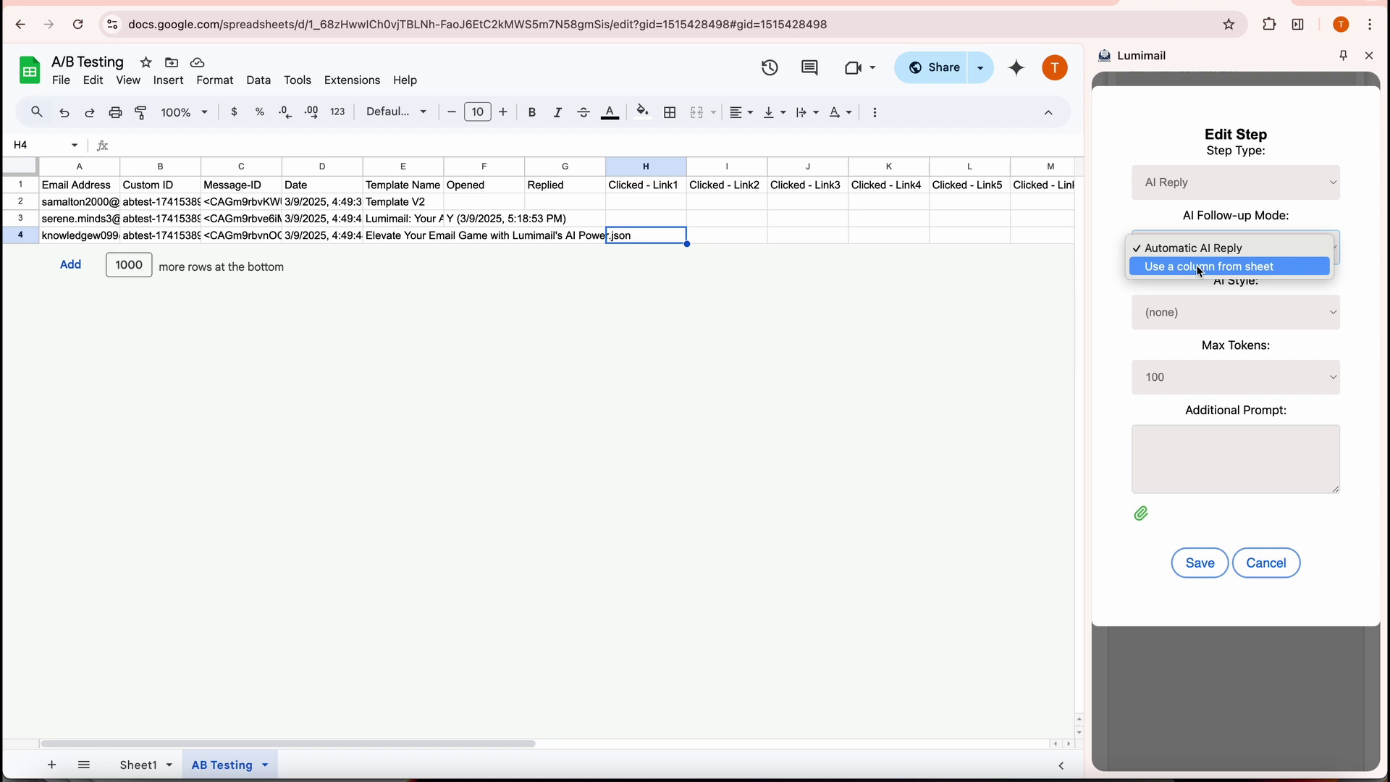
left_click(1194, 271)
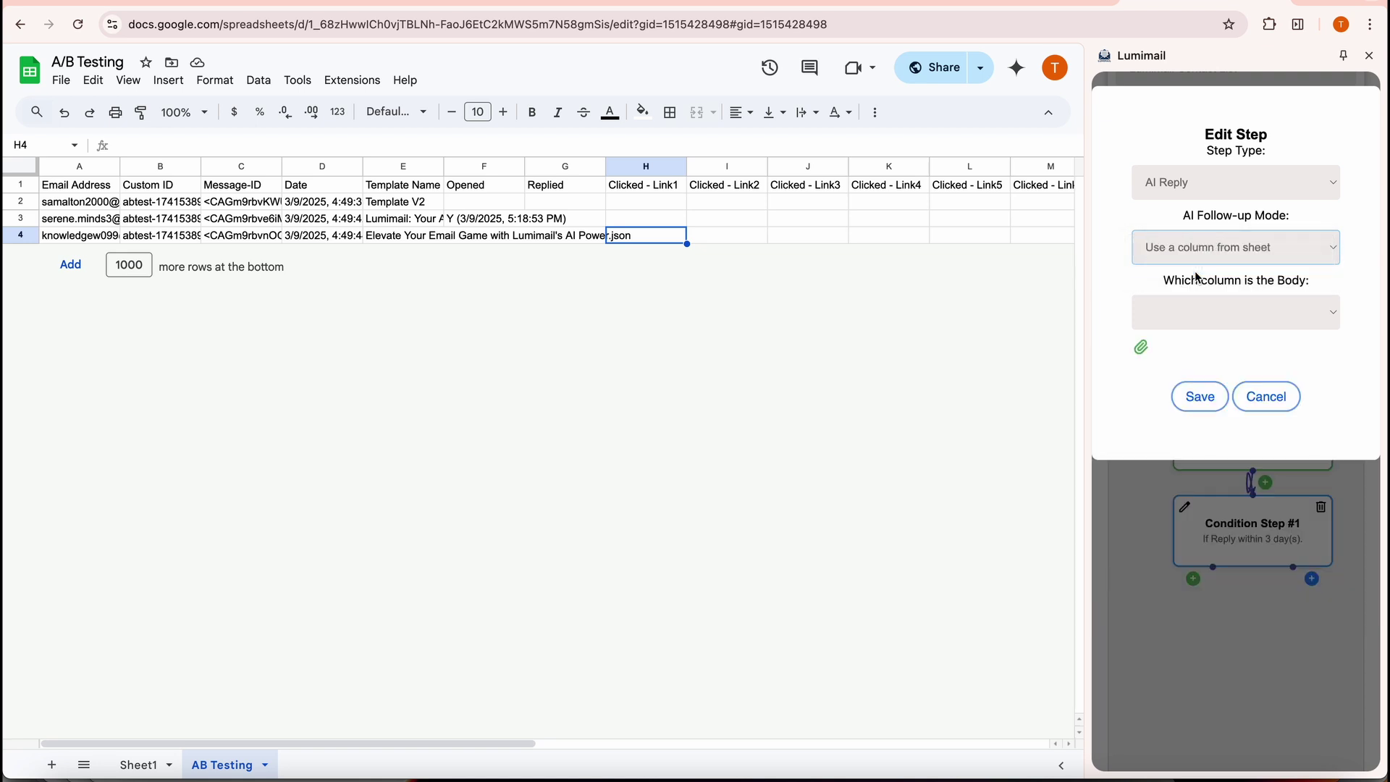
left_click(1173, 313)
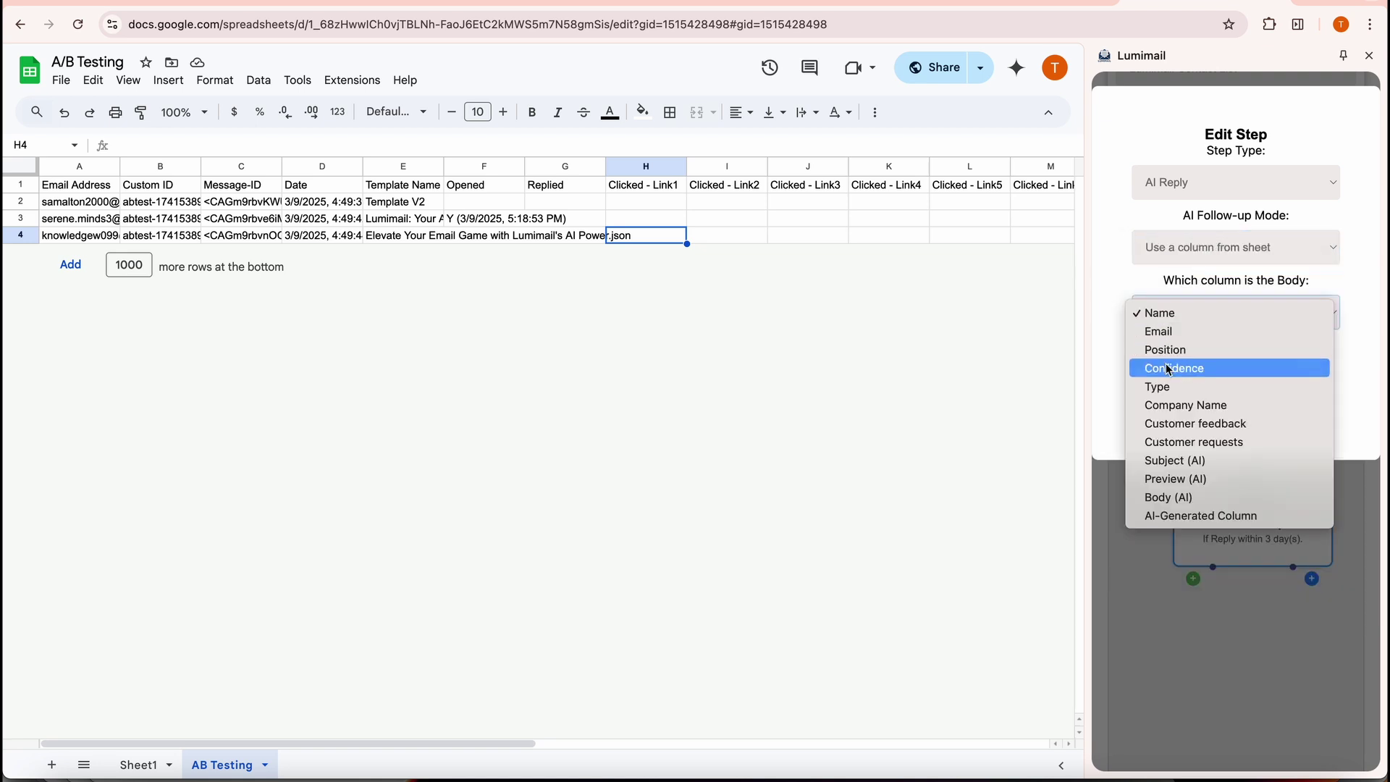
left_click(1172, 515)
- Set the AI follow-up mode to Automatic AI Reply, with Casual style and 300 maximum tokens
left_click(1182, 249)
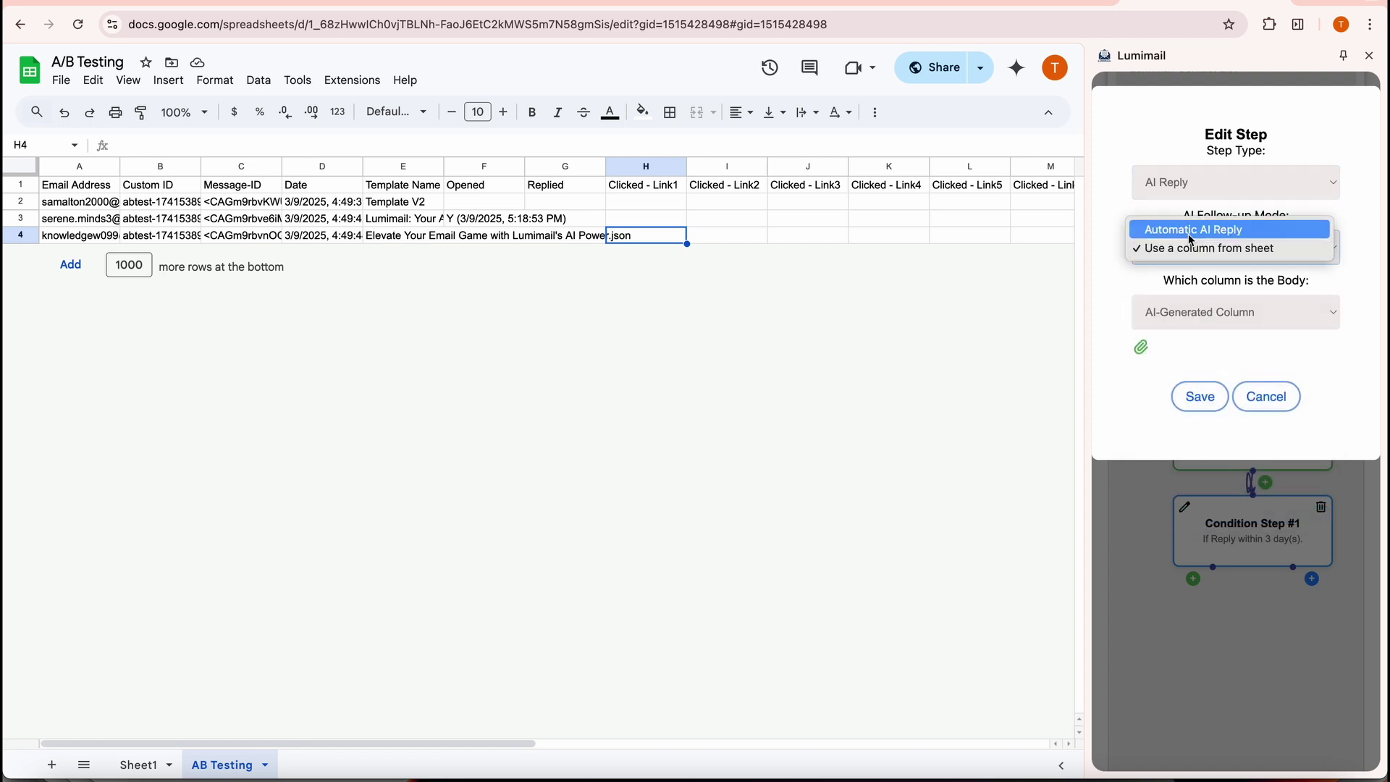
left_click(1188, 230)
left_click(1179, 311)
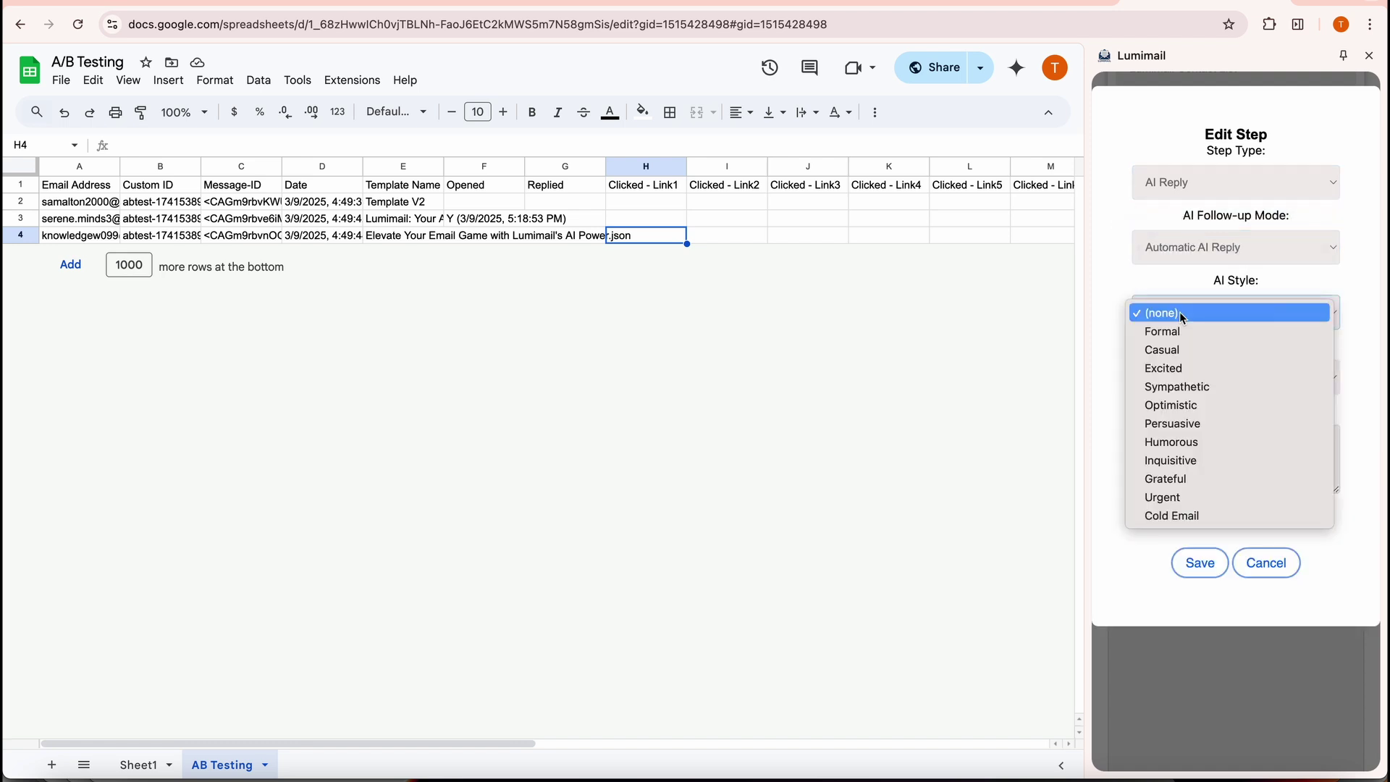
left_click(1170, 352)
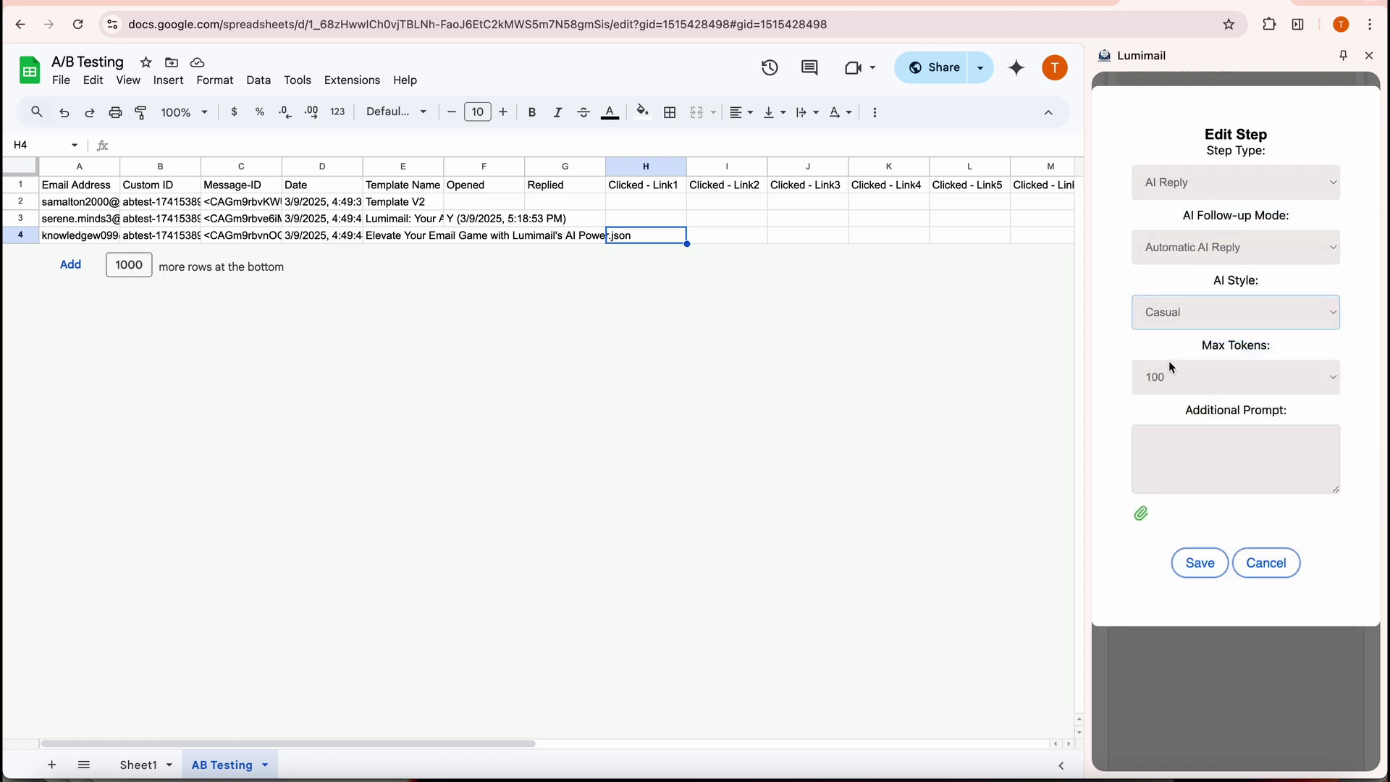
left_click(1169, 371)
left_click(1162, 420)
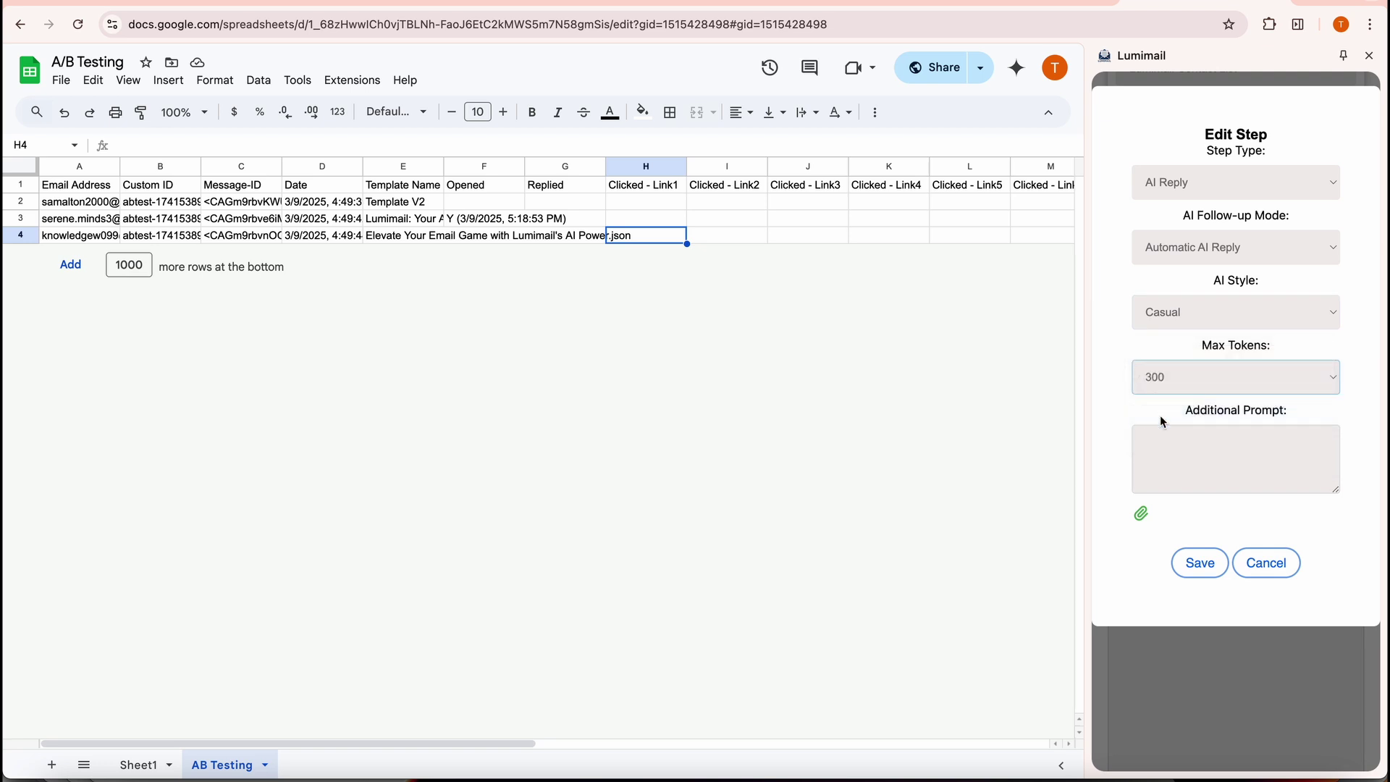
- Paste an additional prompt asking for a reply that addresses the customer's query and includes a Calendly link call-to-action, enlarge its box, and save the step
left_click(1158, 438)
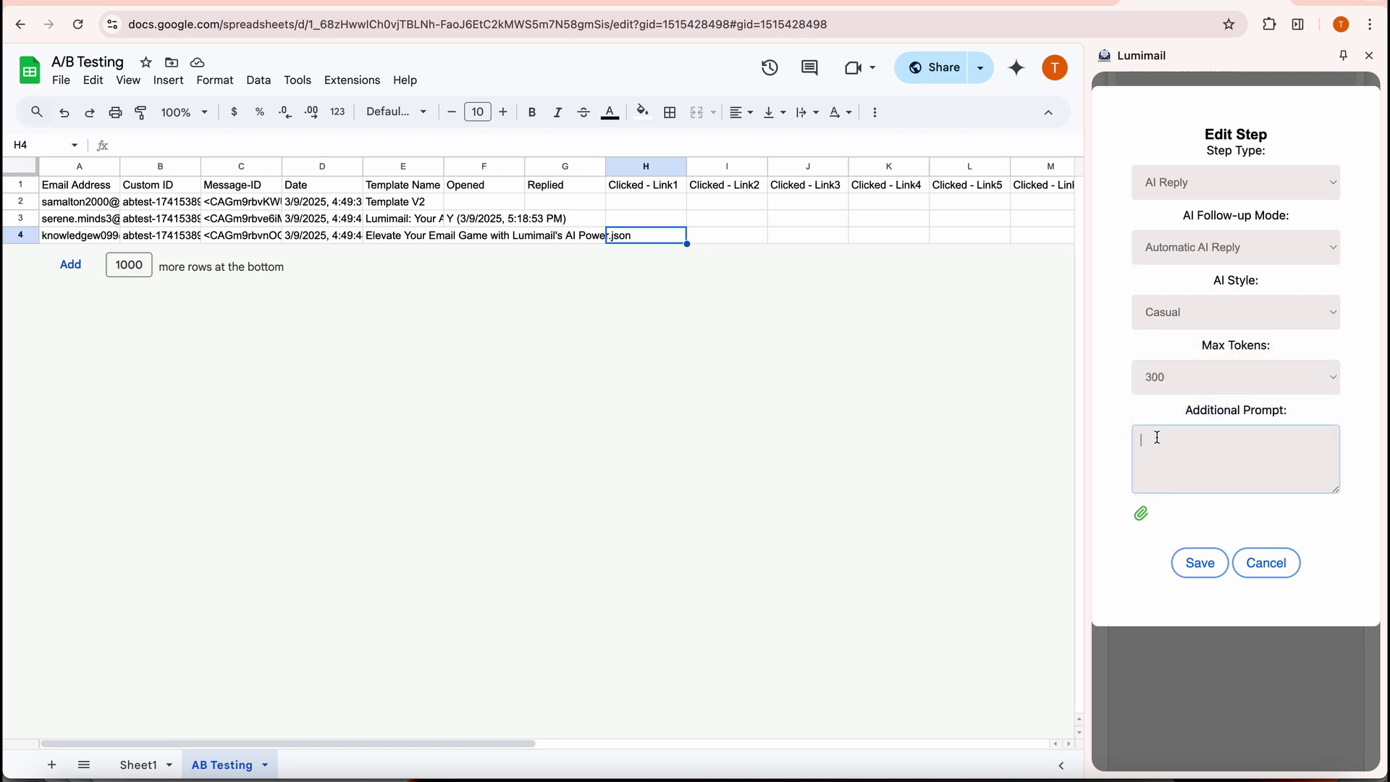
key("super+v")
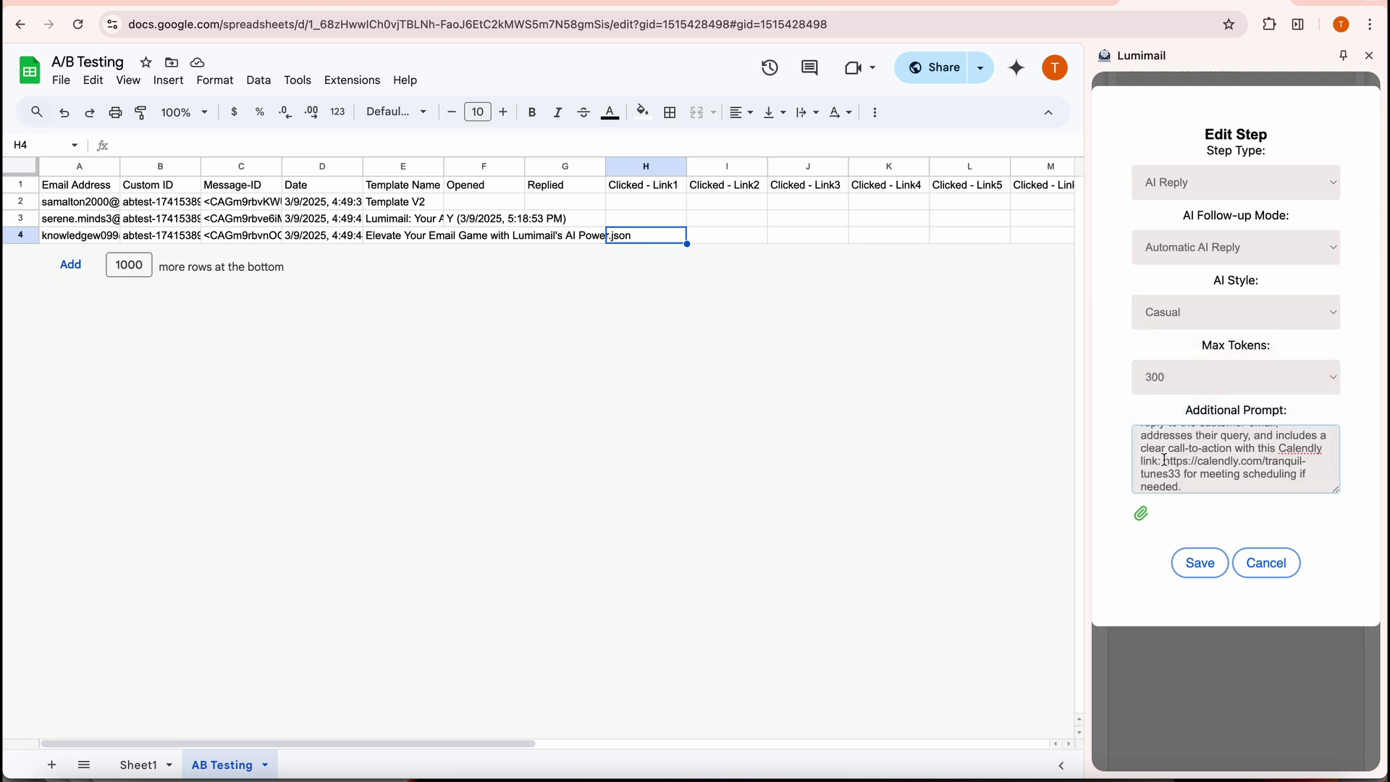
scroll(1235, 453, "up", 1)
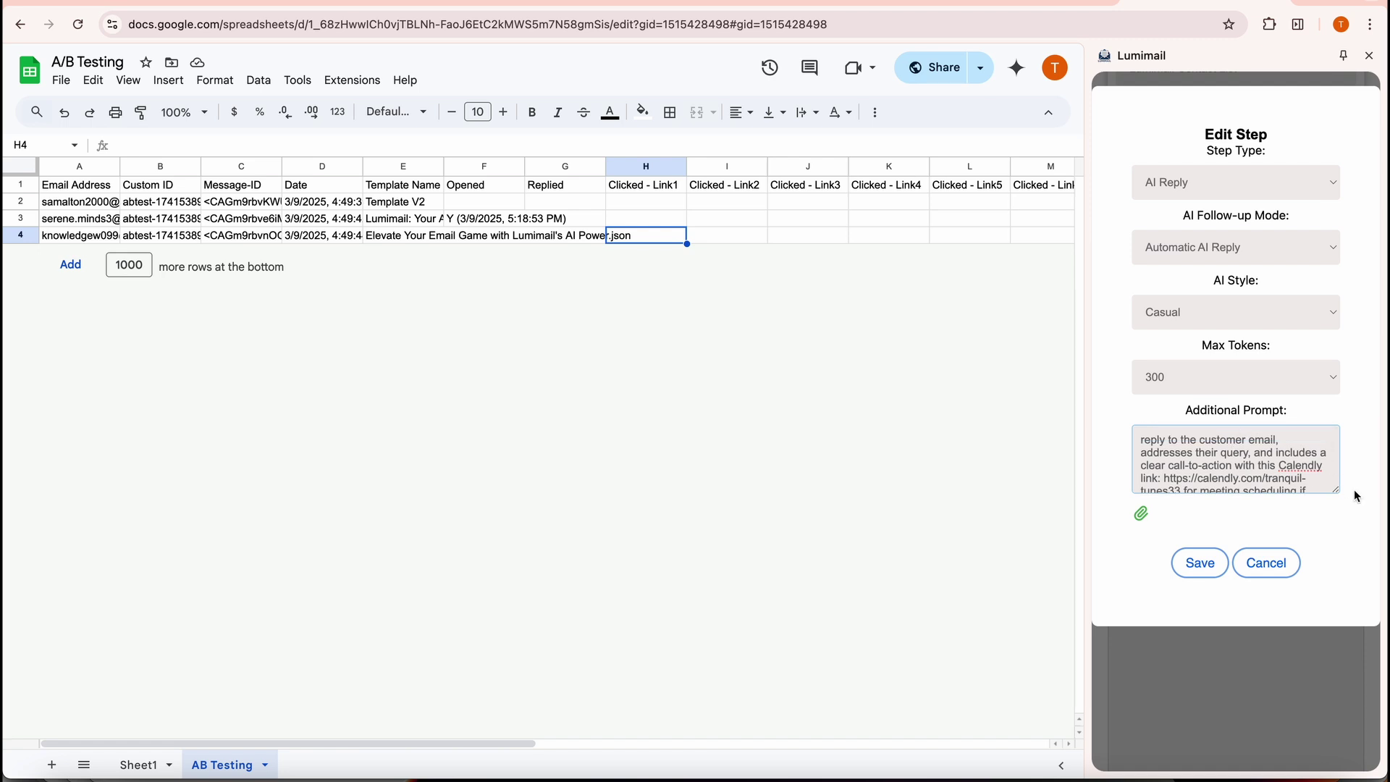
left_click_drag(1336, 490, 1333, 587)
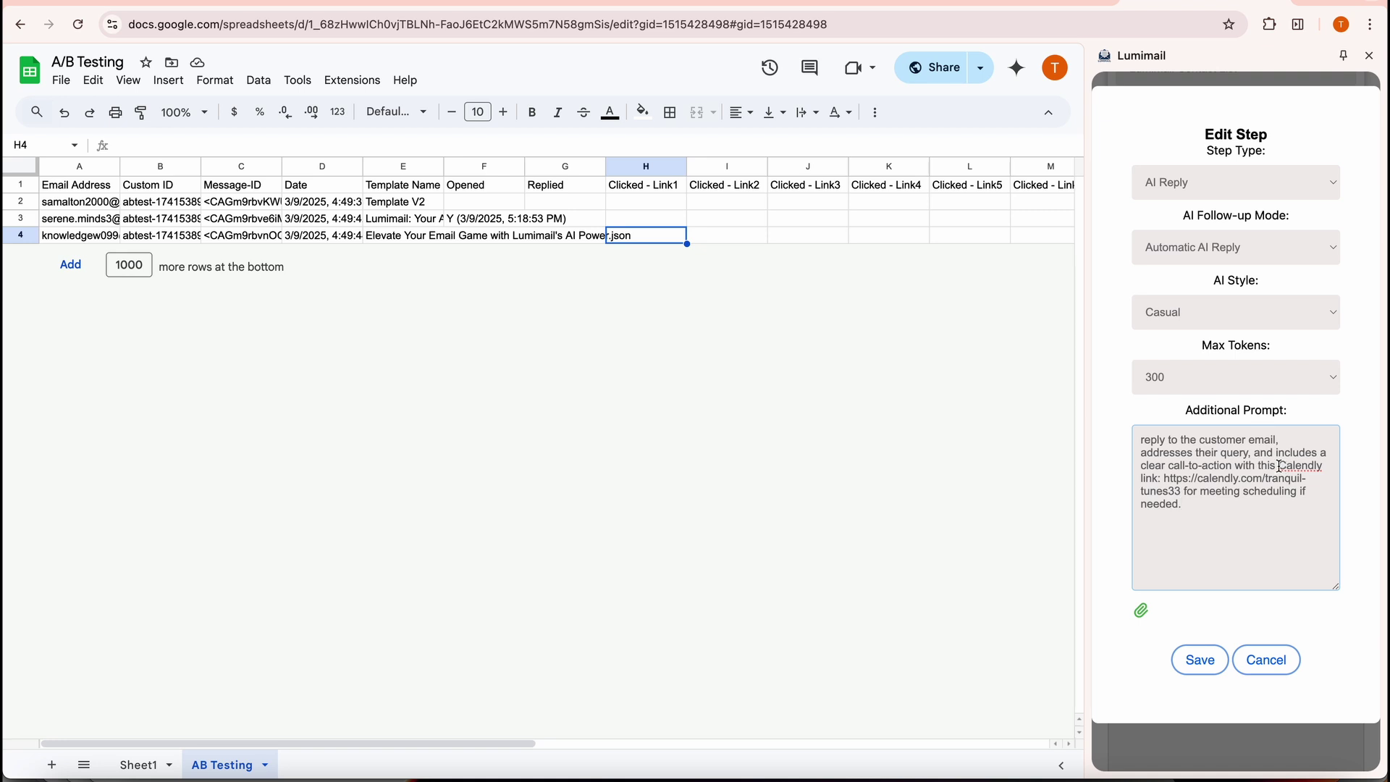
left_click_drag(1280, 466, 1184, 497)
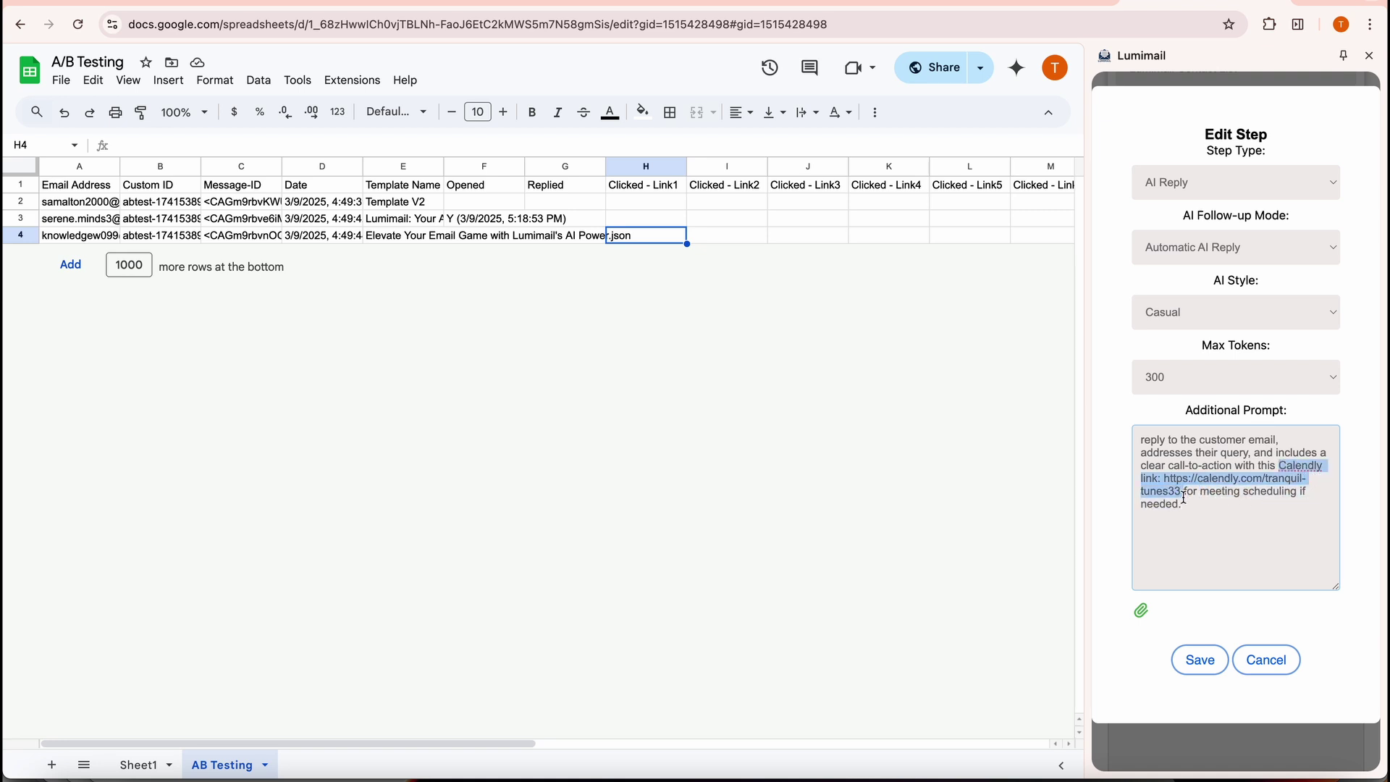
left_click(1206, 516)
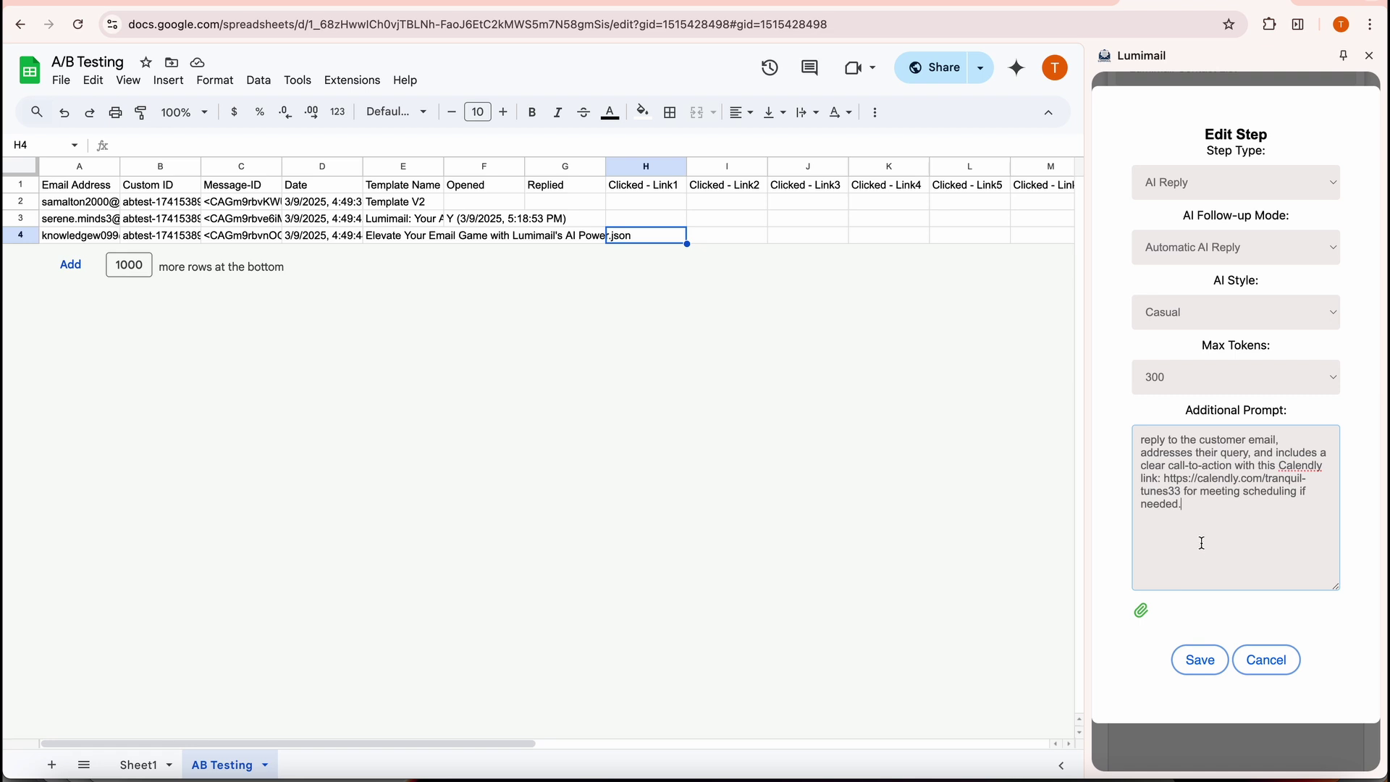
left_click(1194, 670)
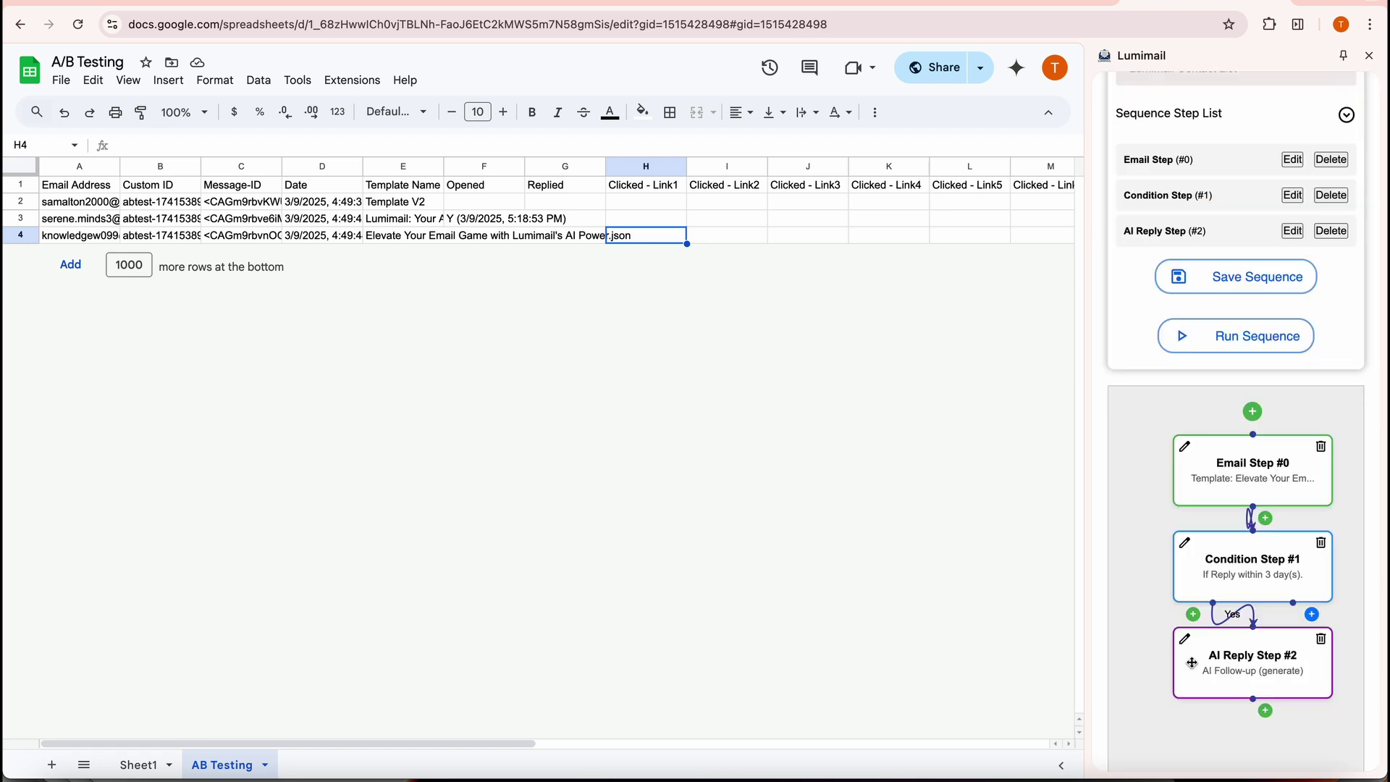
- Save the whole sequence and dismiss the confirmation
scroll(1192, 663, "up", 5)
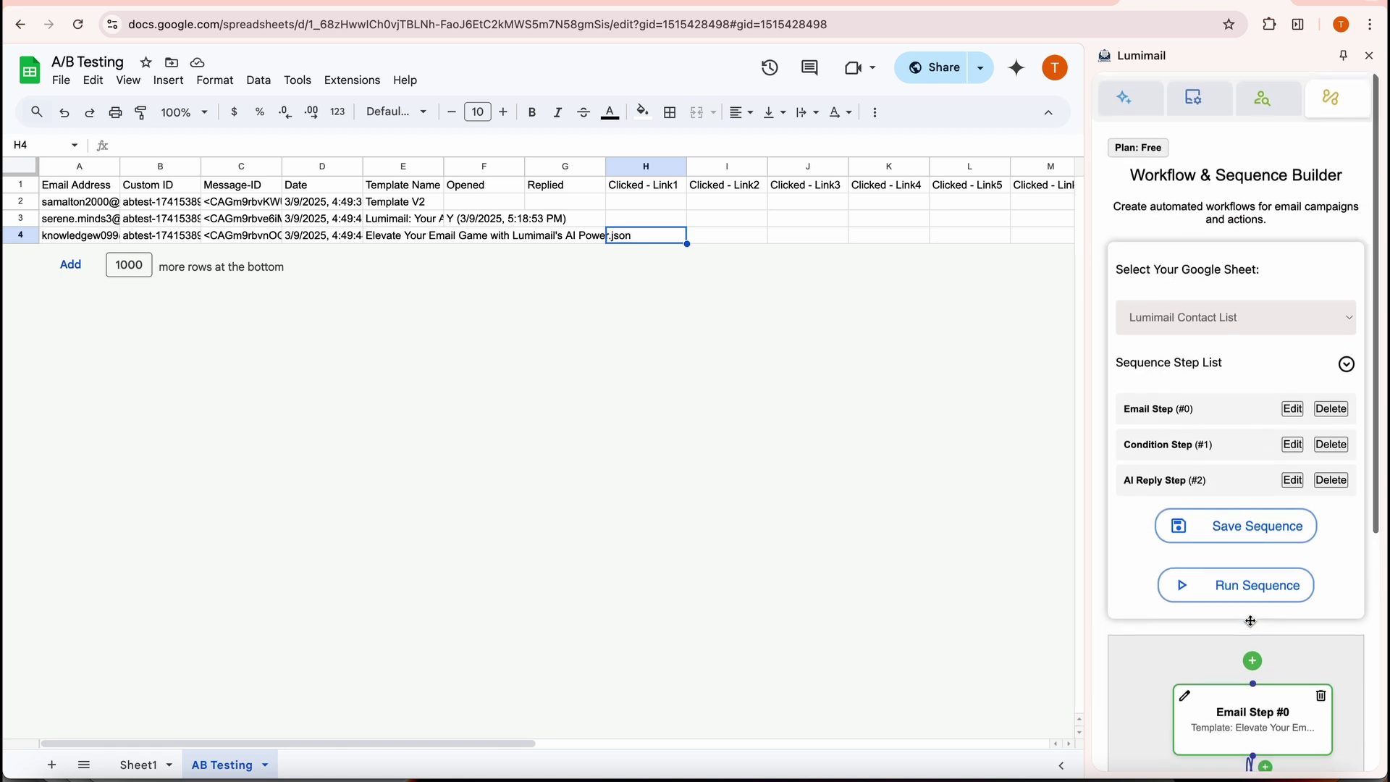
left_click(1255, 527)
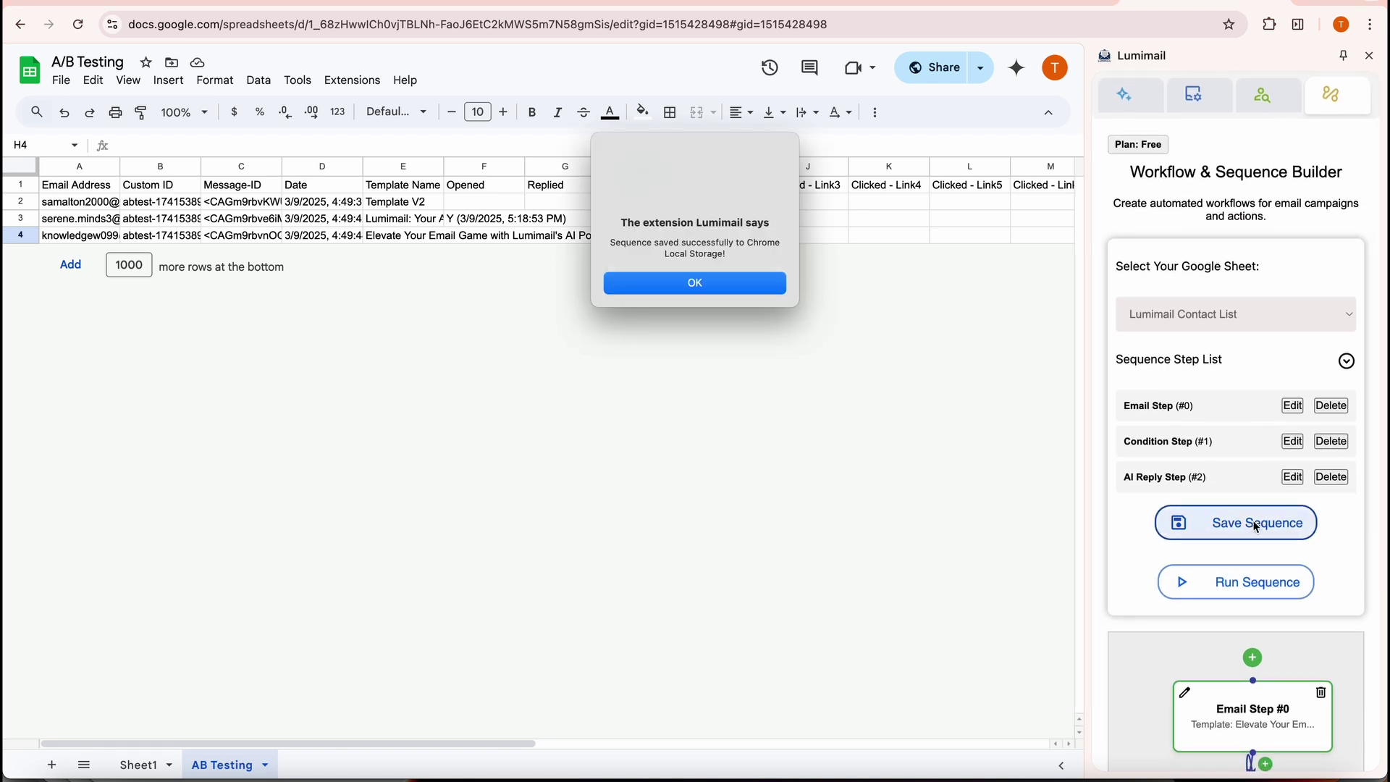
left_click(703, 289)
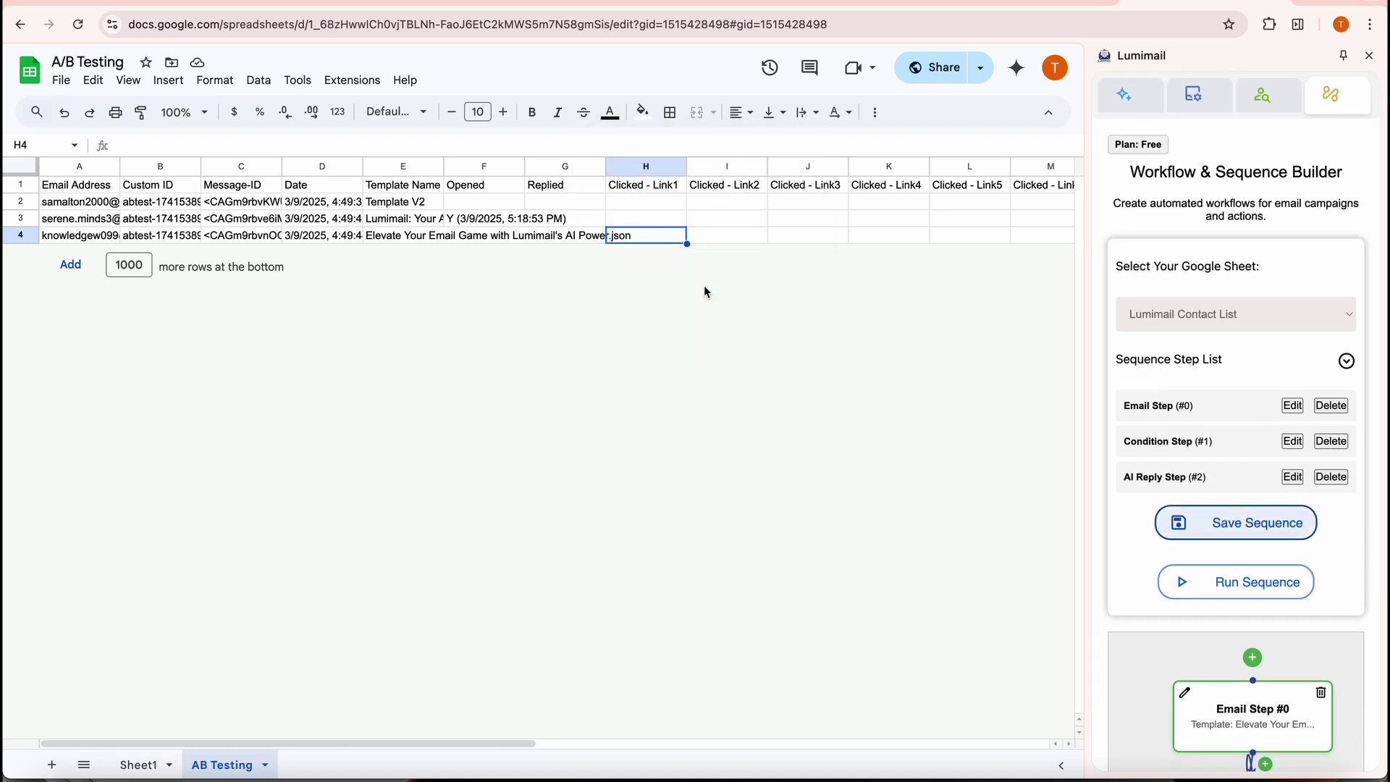
- Run the sequence on the Lumimail Contact List, accept the usage check, and open the Tracking sheet
left_click(1241, 588)
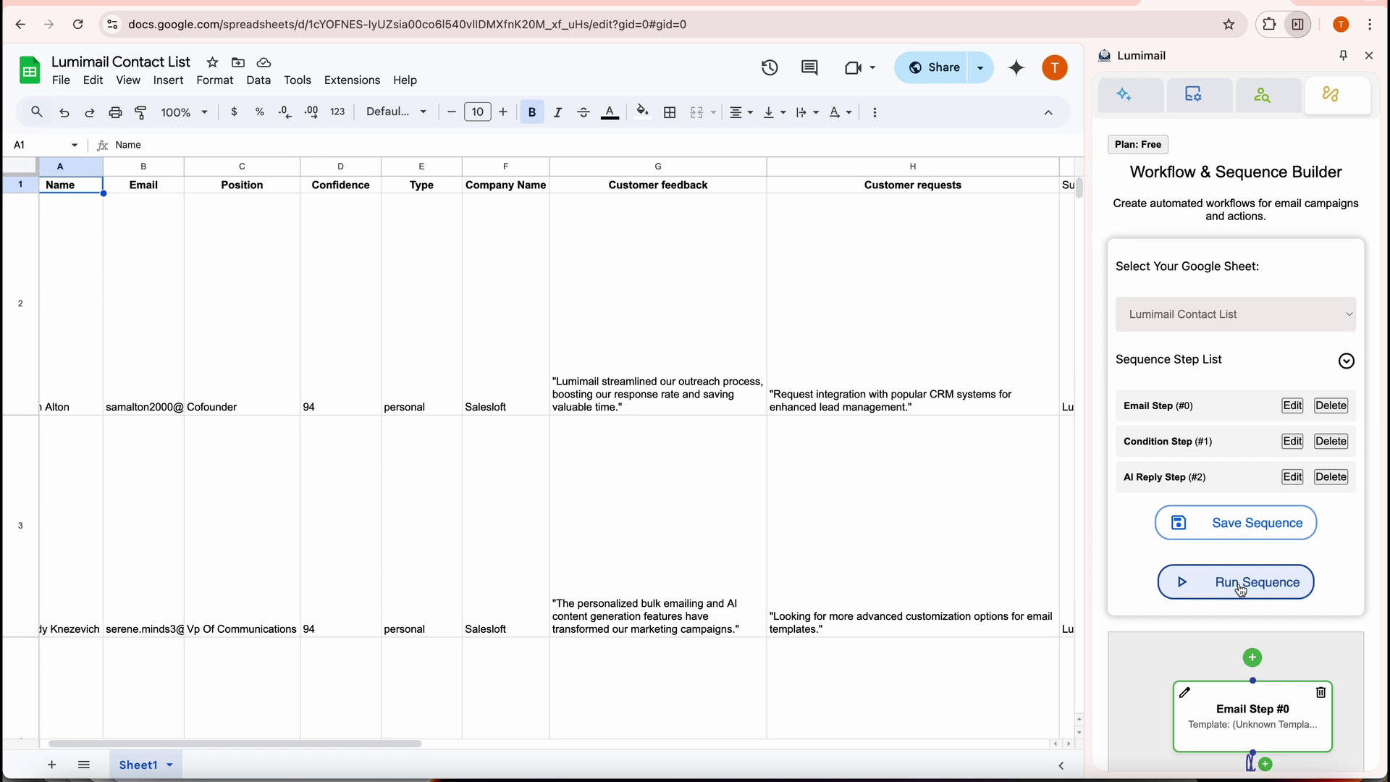
left_click(1241, 589)
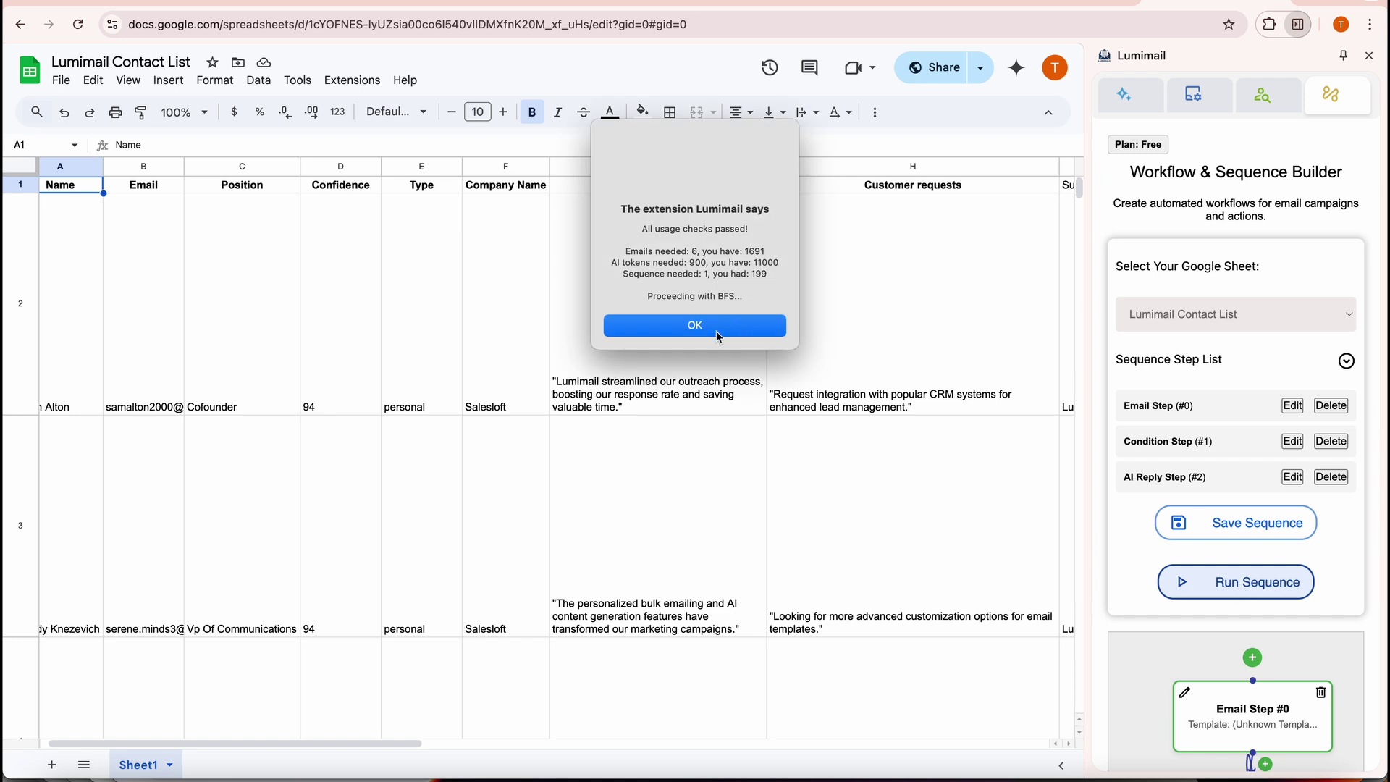
left_click(717, 337)
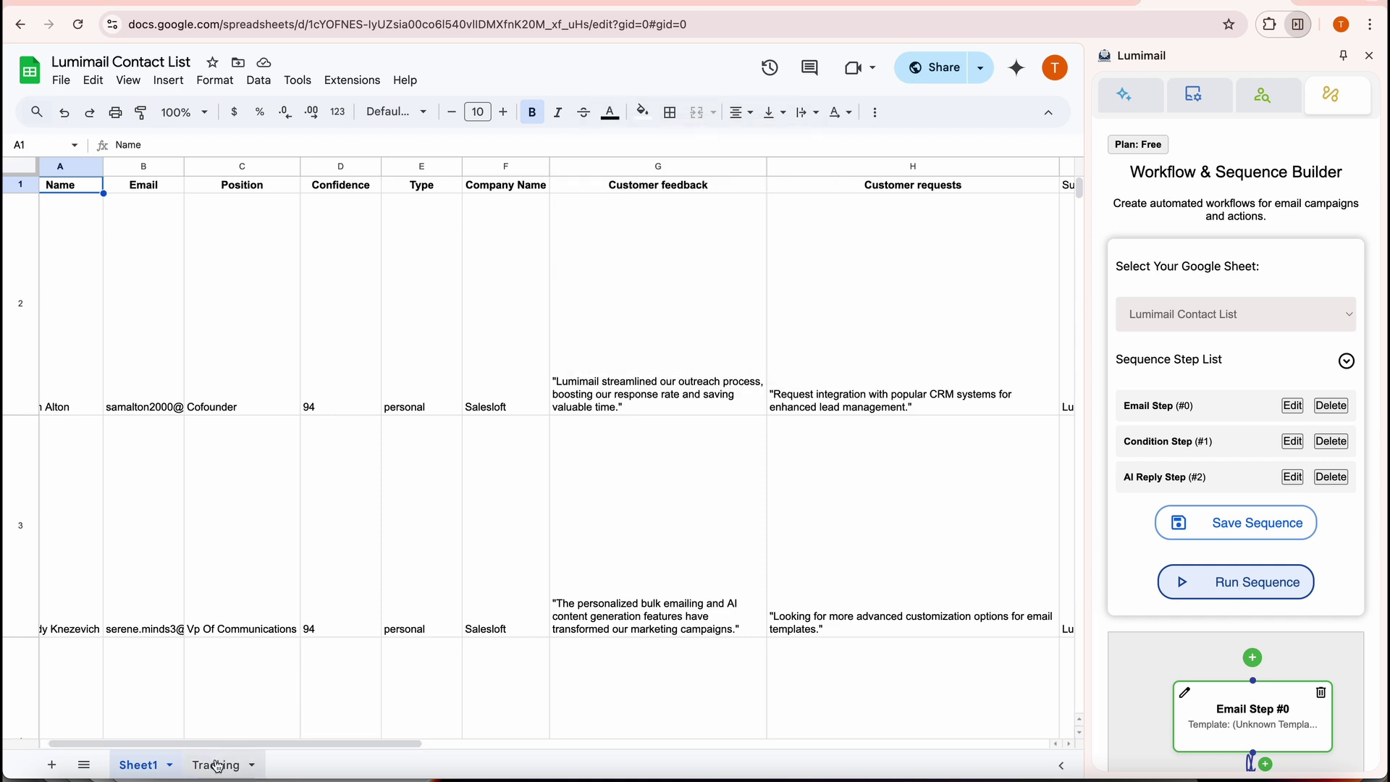
left_click(217, 766)
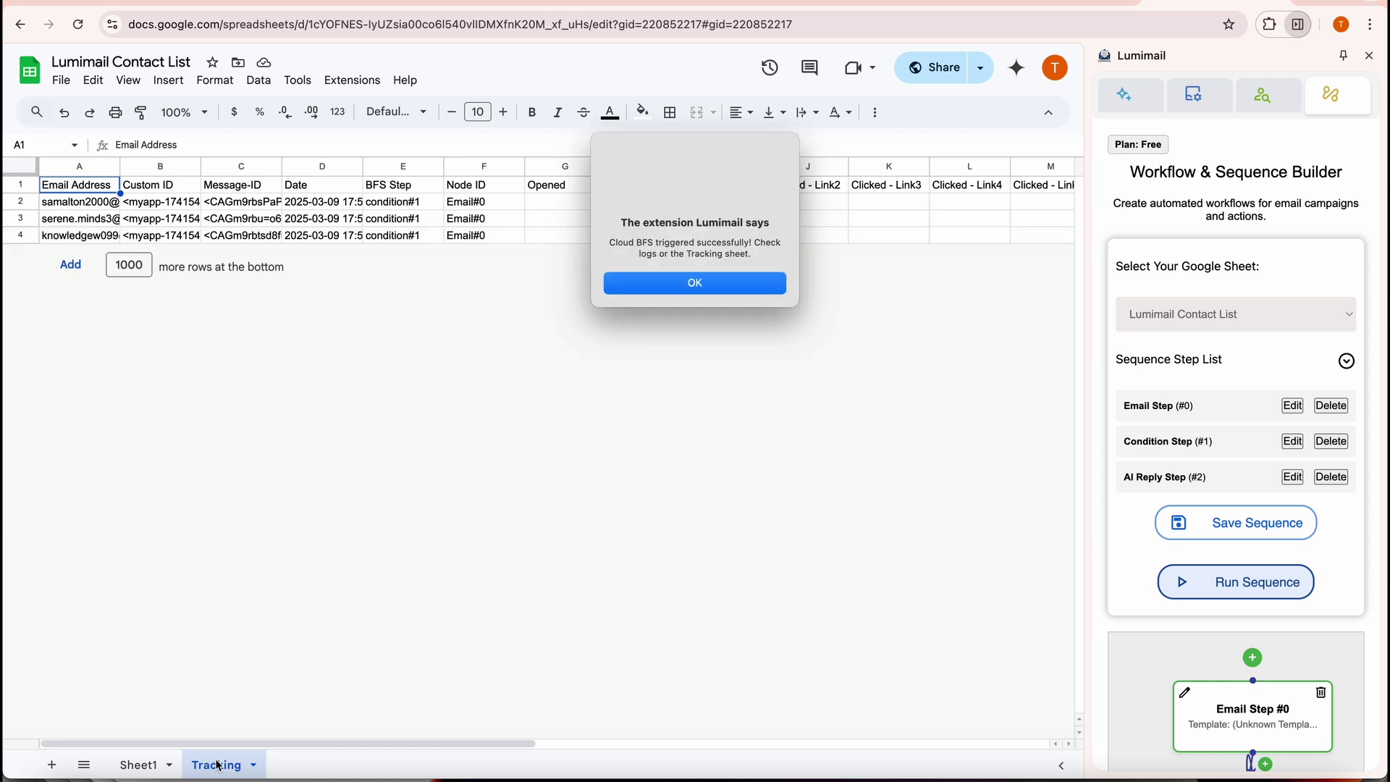
left_click(703, 284)
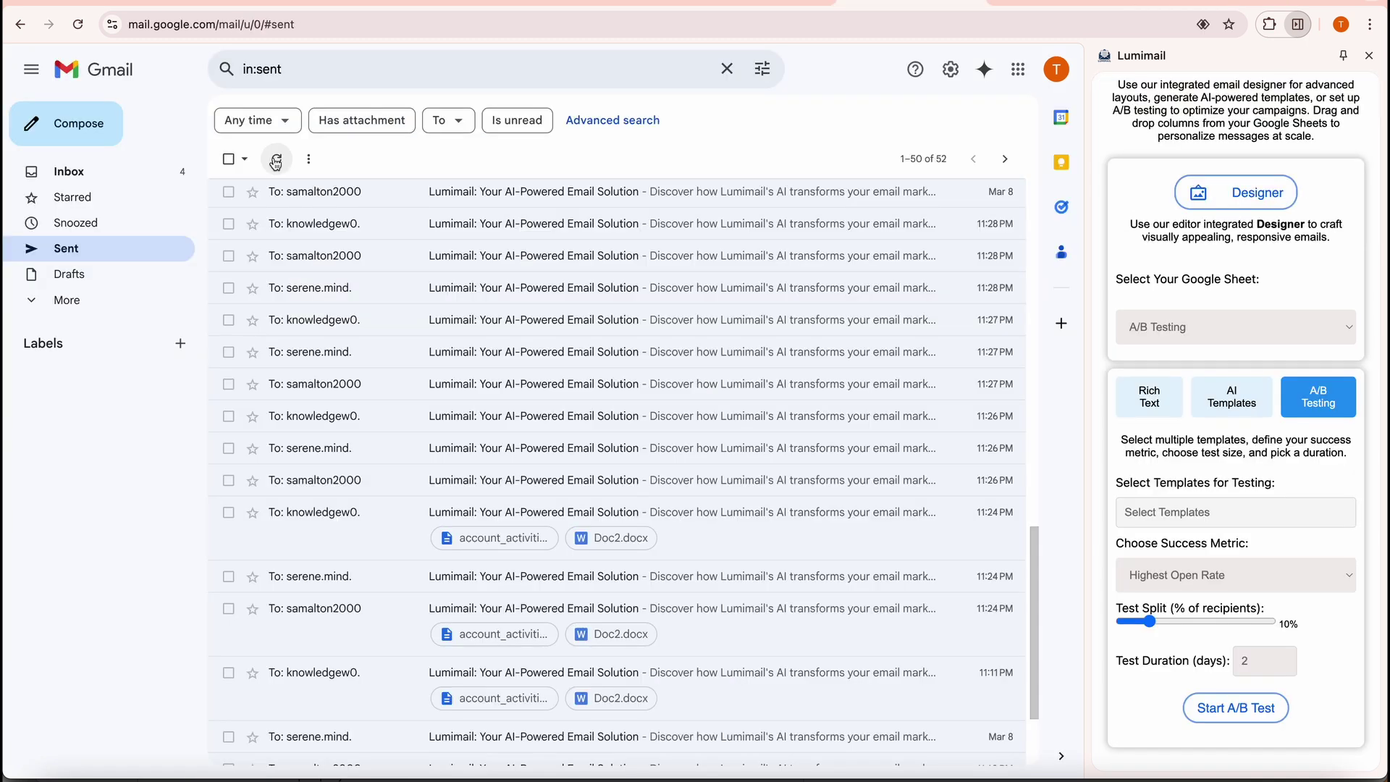
- Switch to the Gmail inbox and open the "Elevate Your Email Game with Lumimail's AI Power" conversation containing the customer's reply
left_click(43, 172)
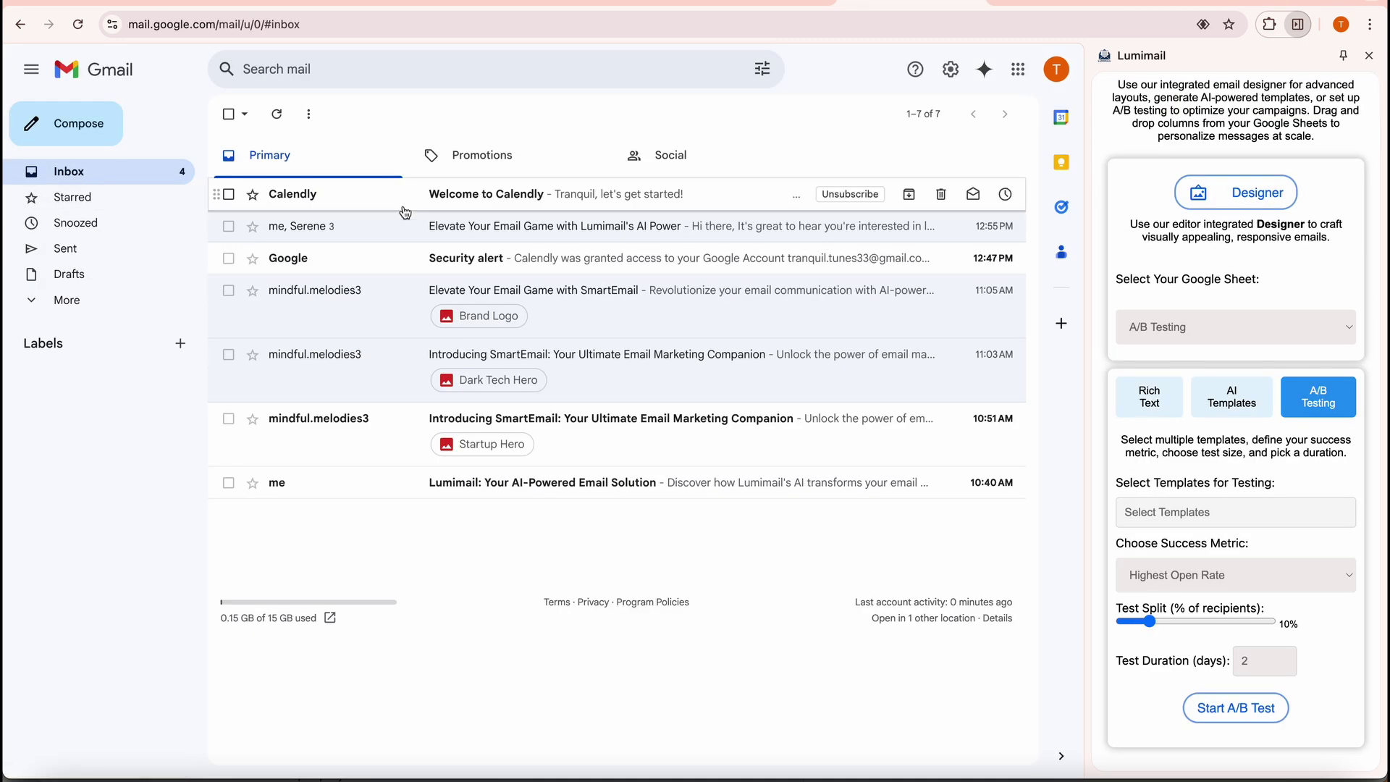
left_click(462, 229)
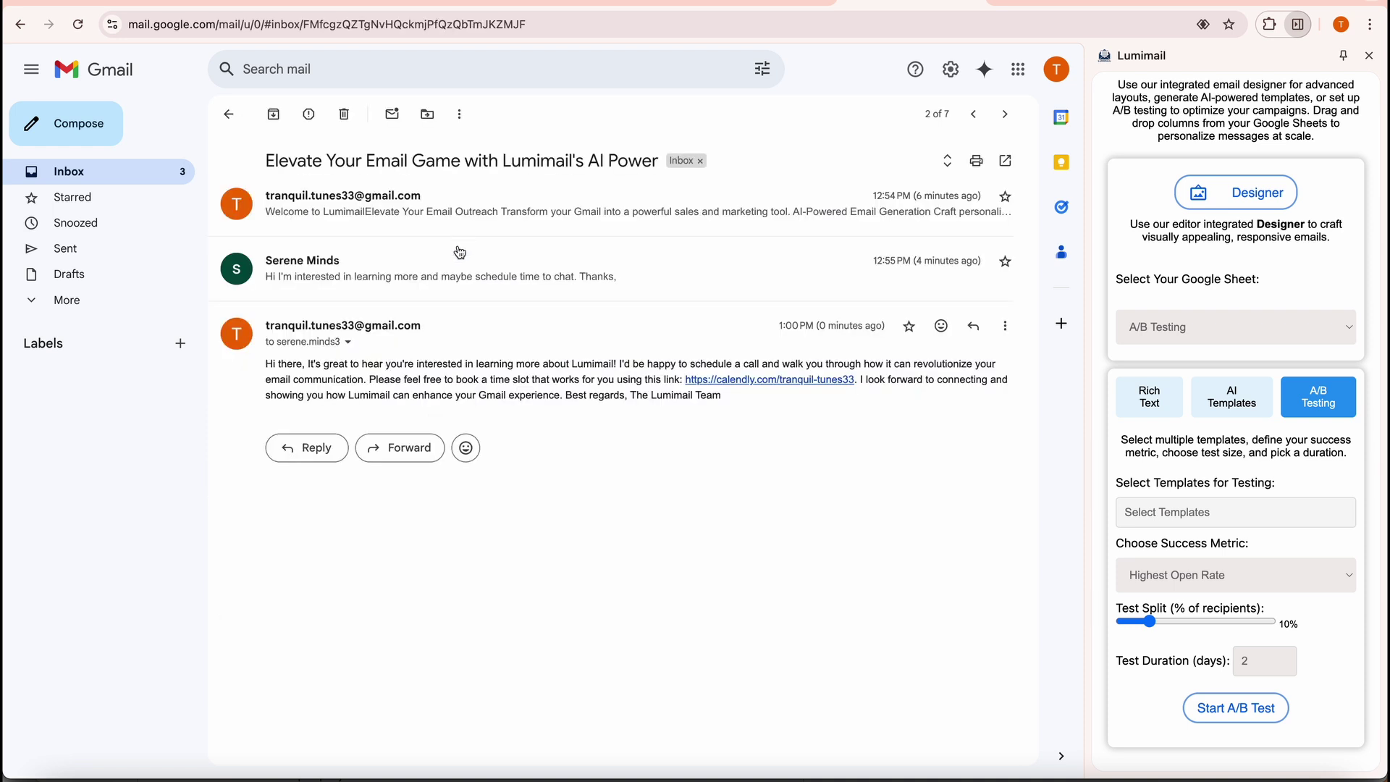